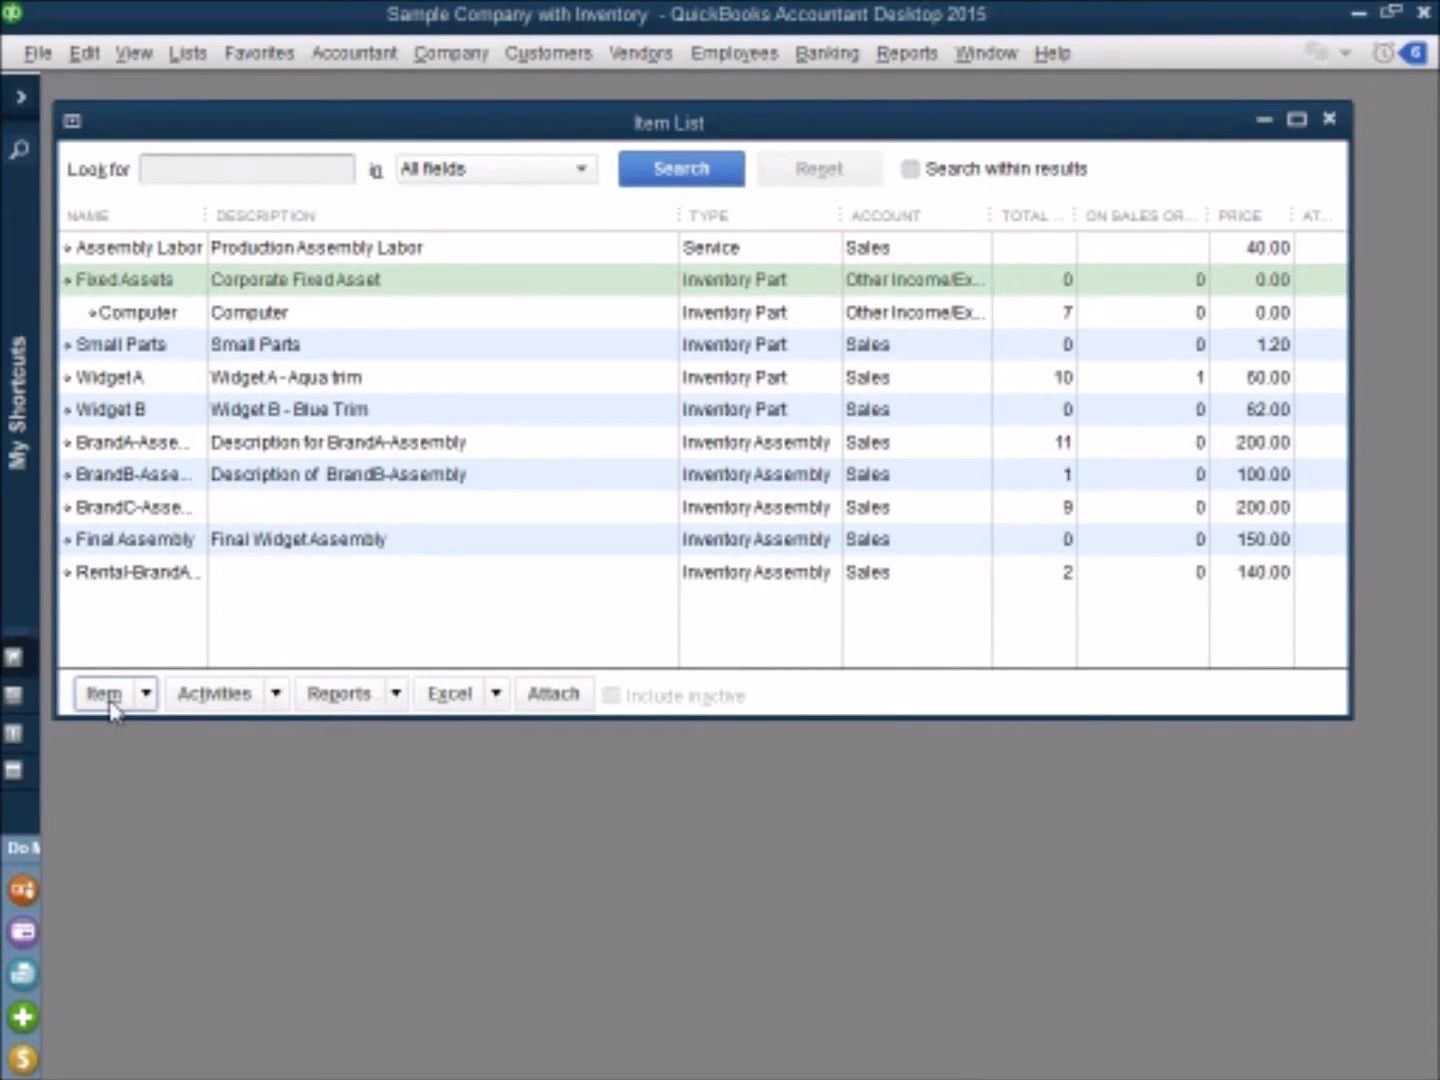
# Step: Start a new item of type Inventory Part and set its asset account to the Equipment fixed asset account
pyautogui.click(111, 703)
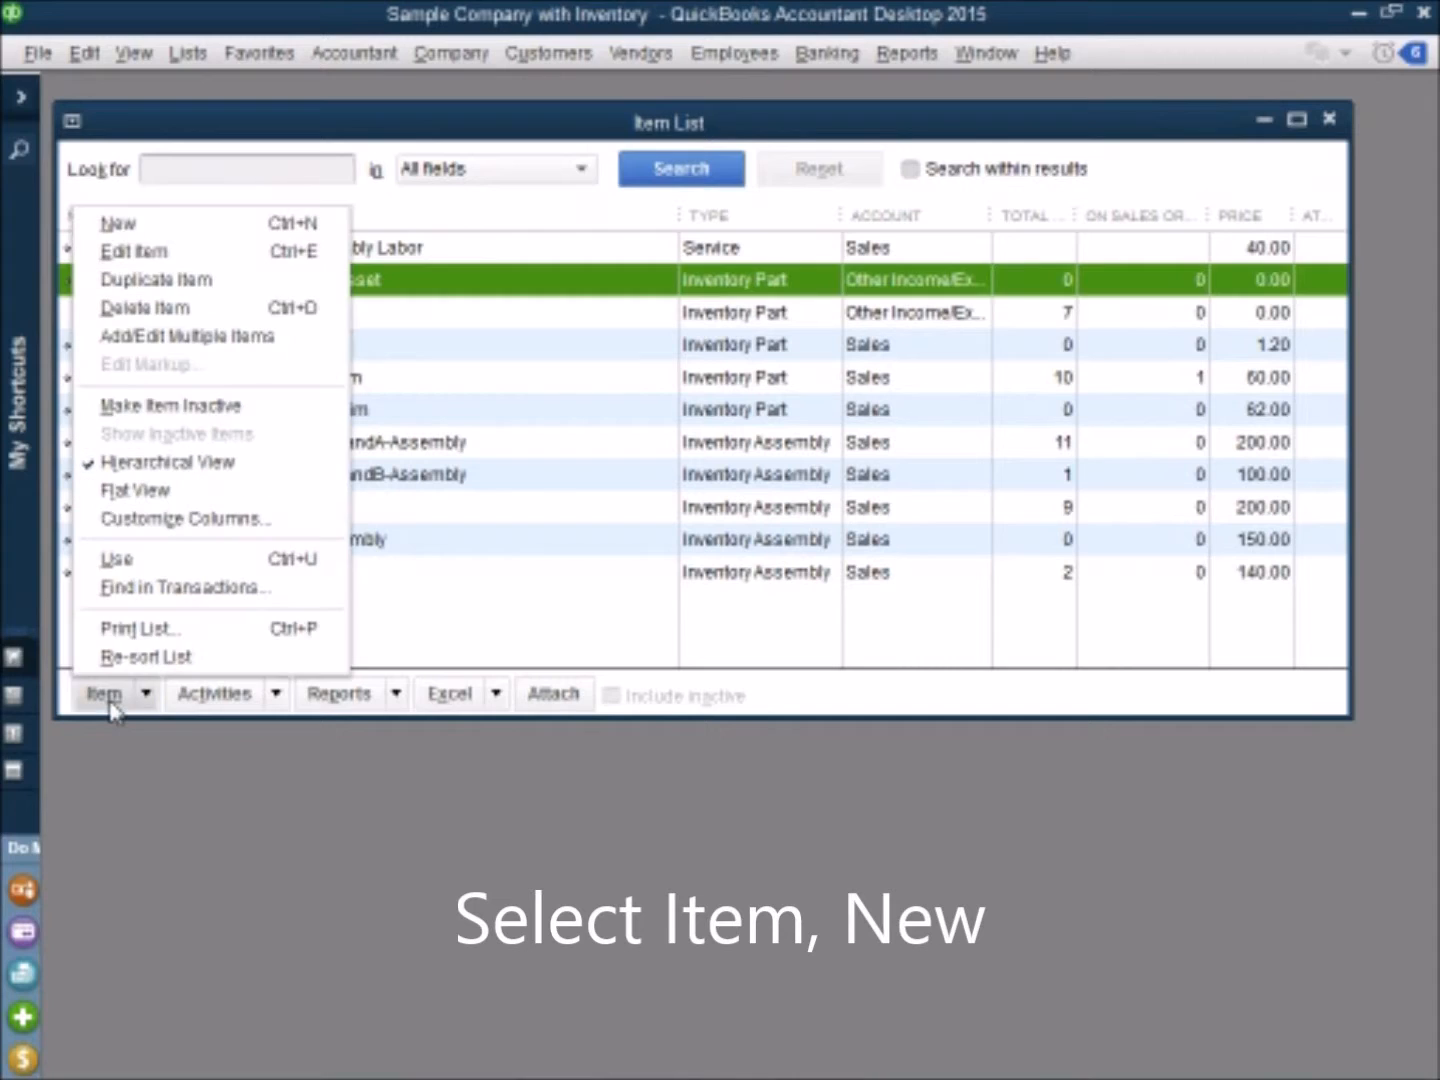
pyautogui.click(166, 232)
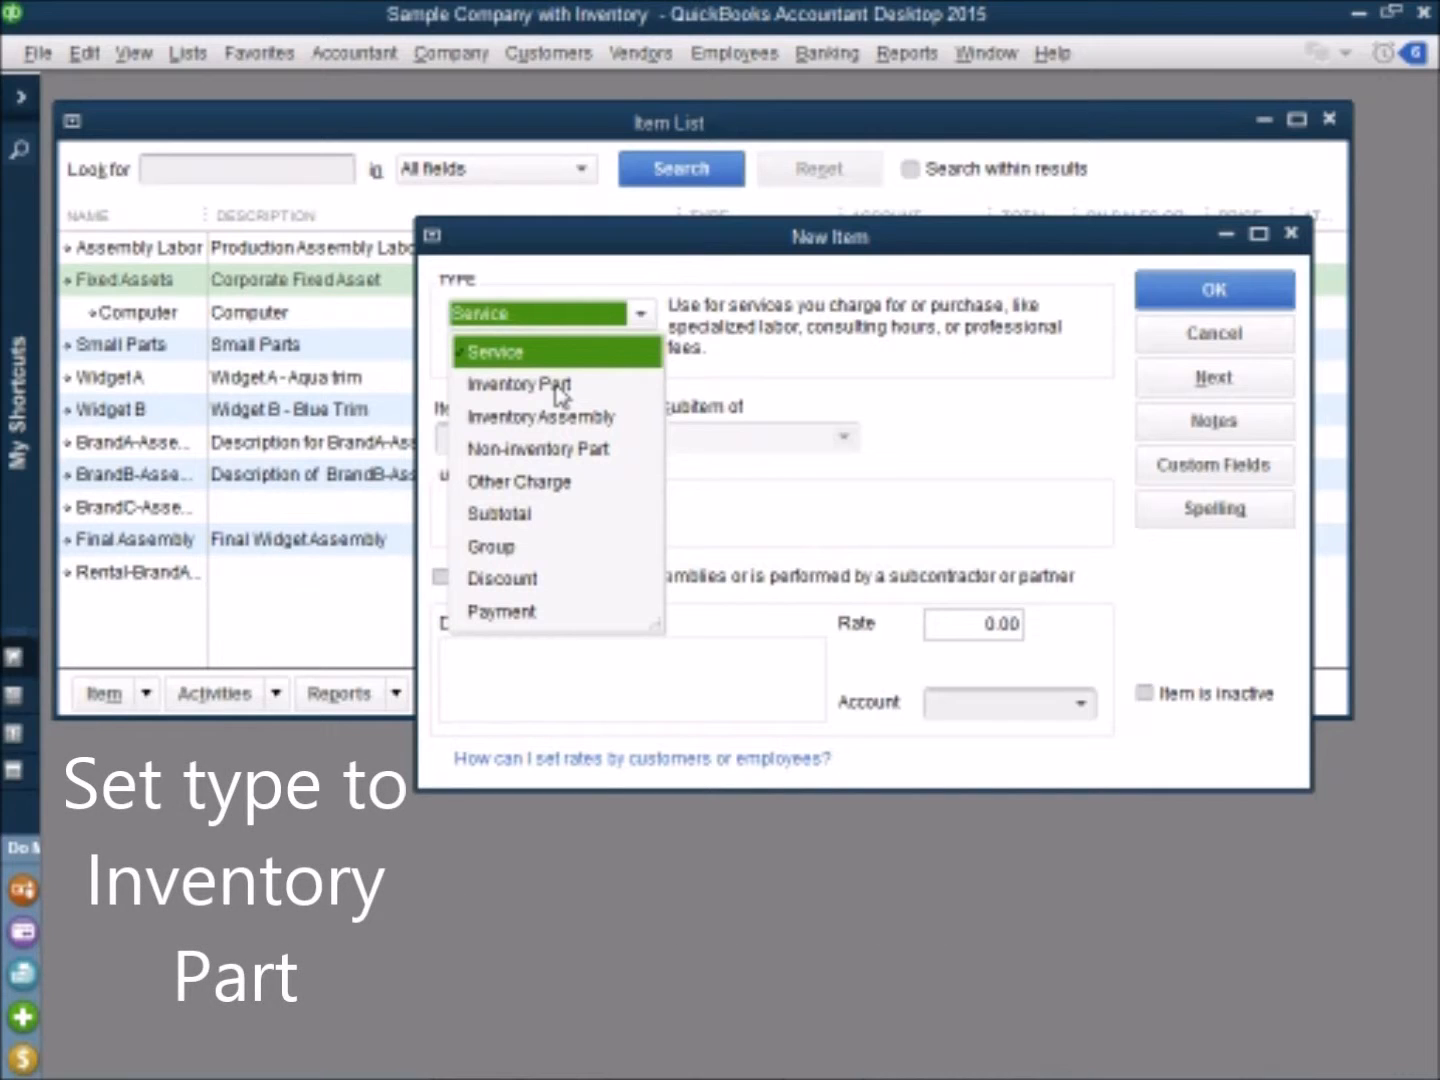
pyautogui.click(560, 386)
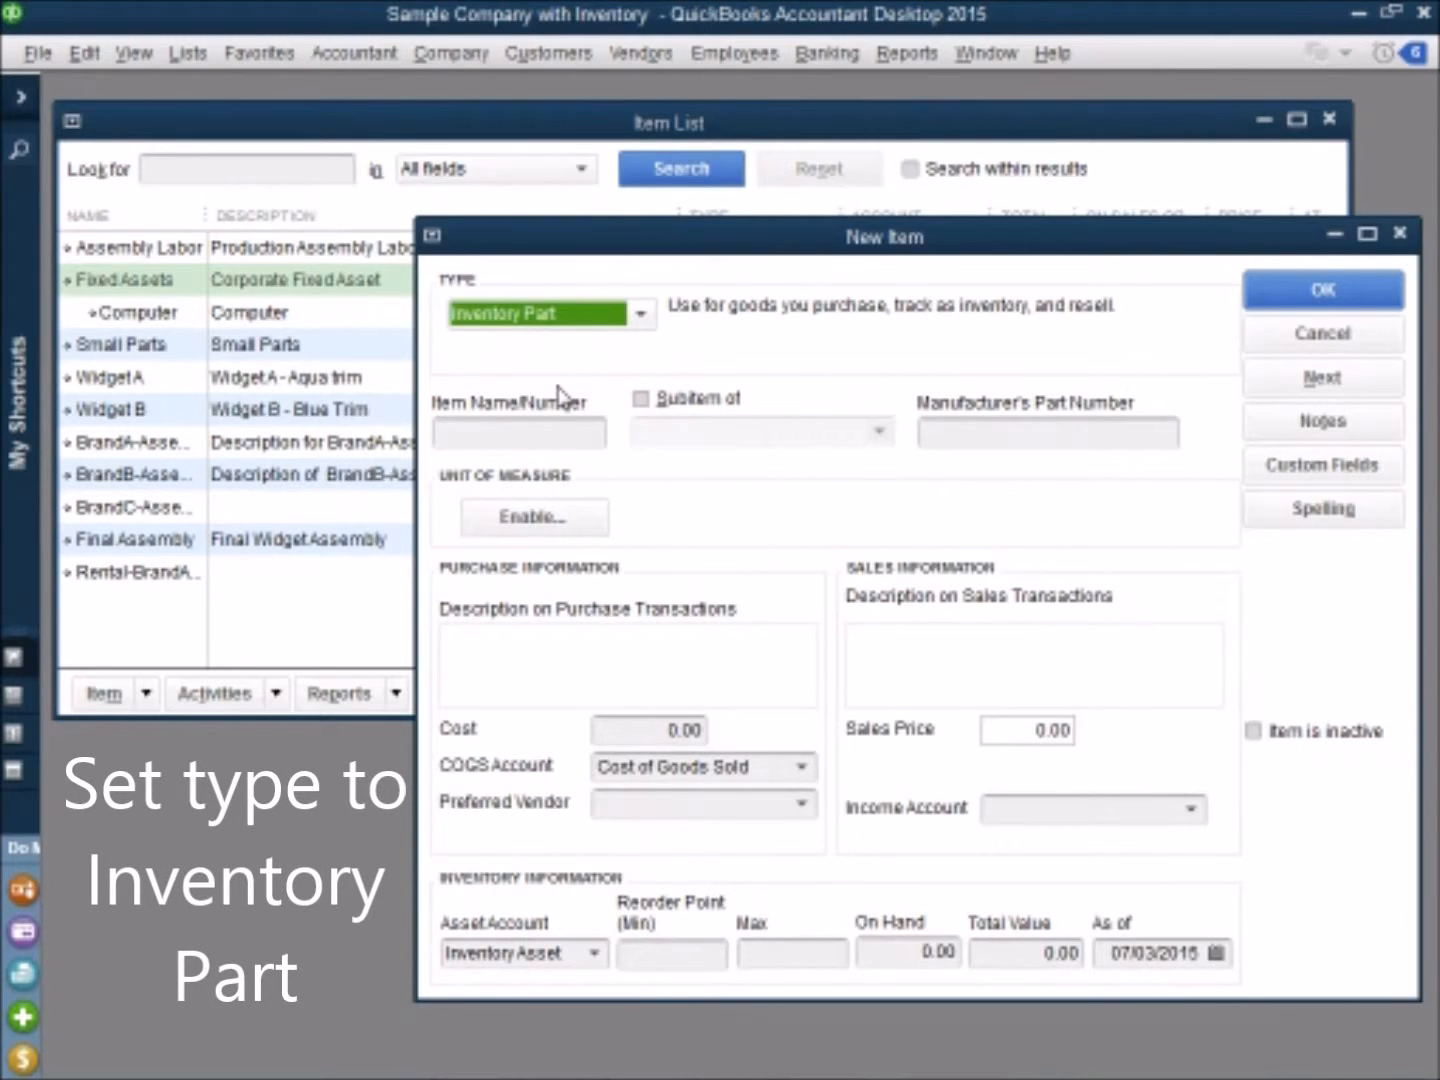
pyautogui.click(595, 953)
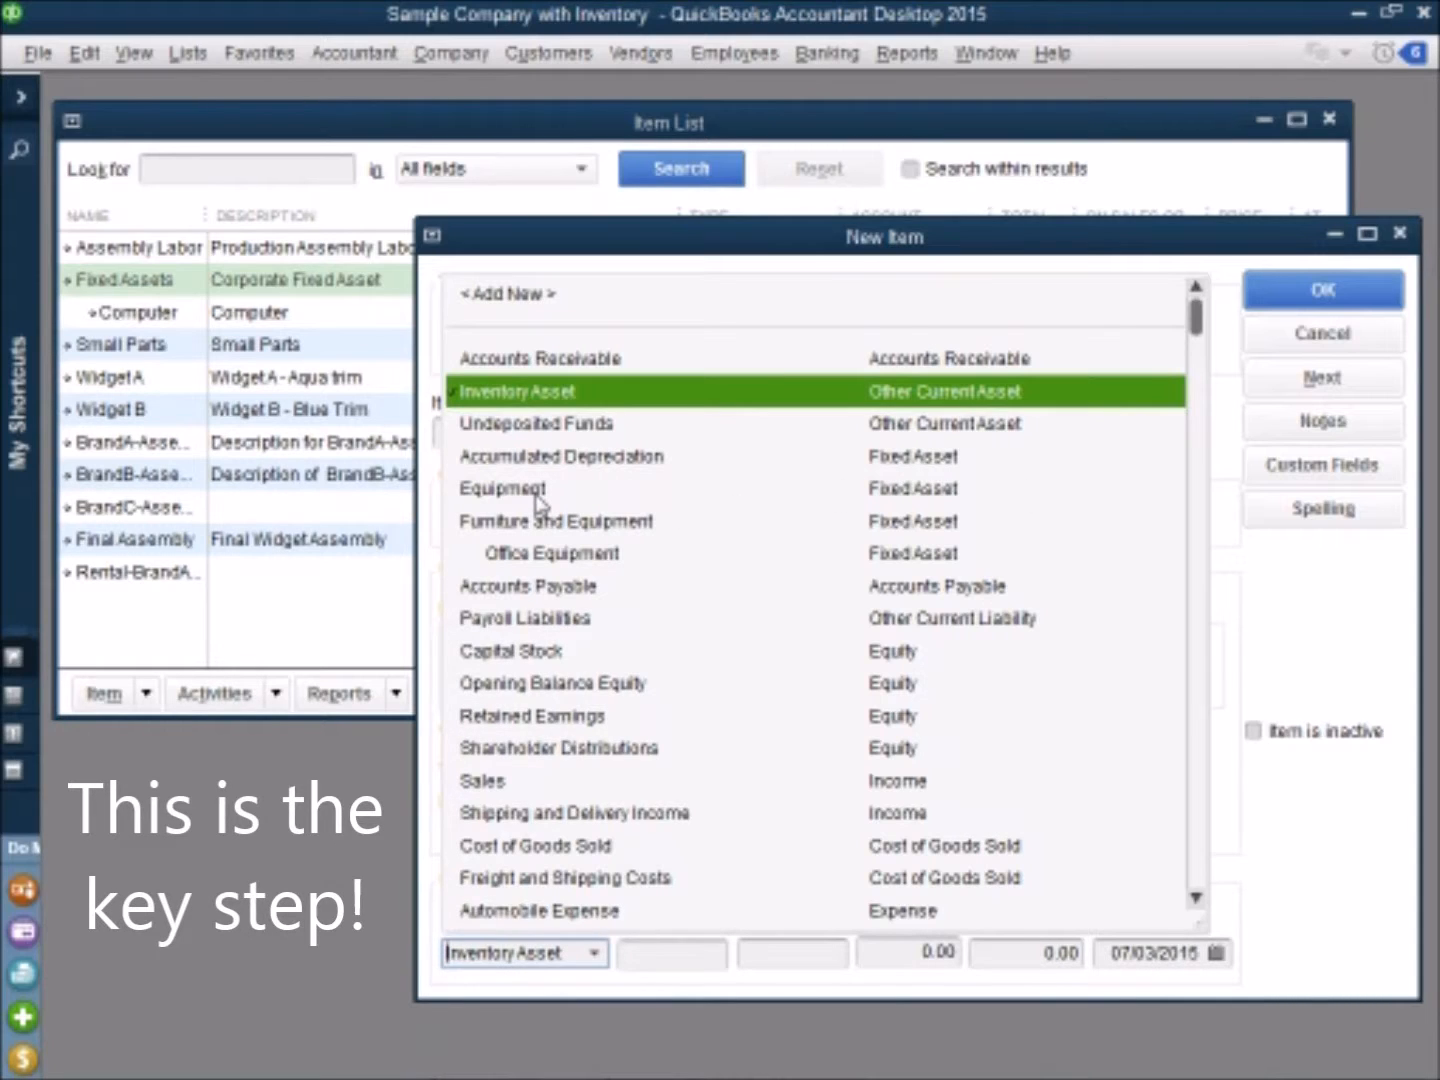
pyautogui.click(503, 488)
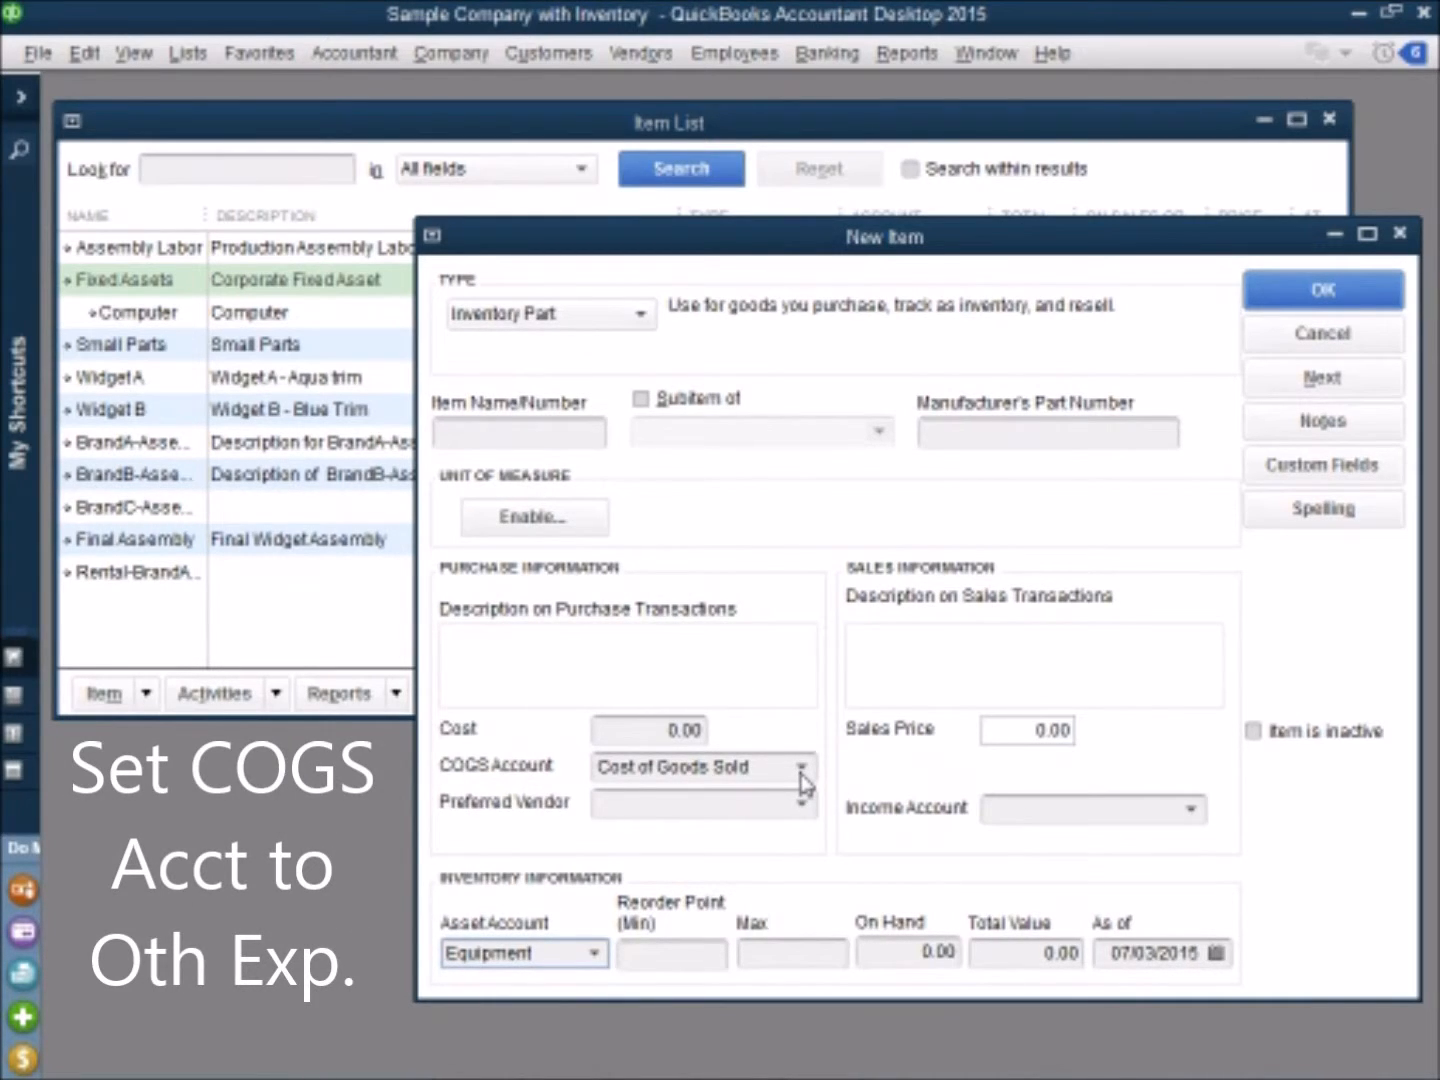
# Step: Set both the COGS account and the income account of the new item to Other Income/Expense
pyautogui.click(801, 769)
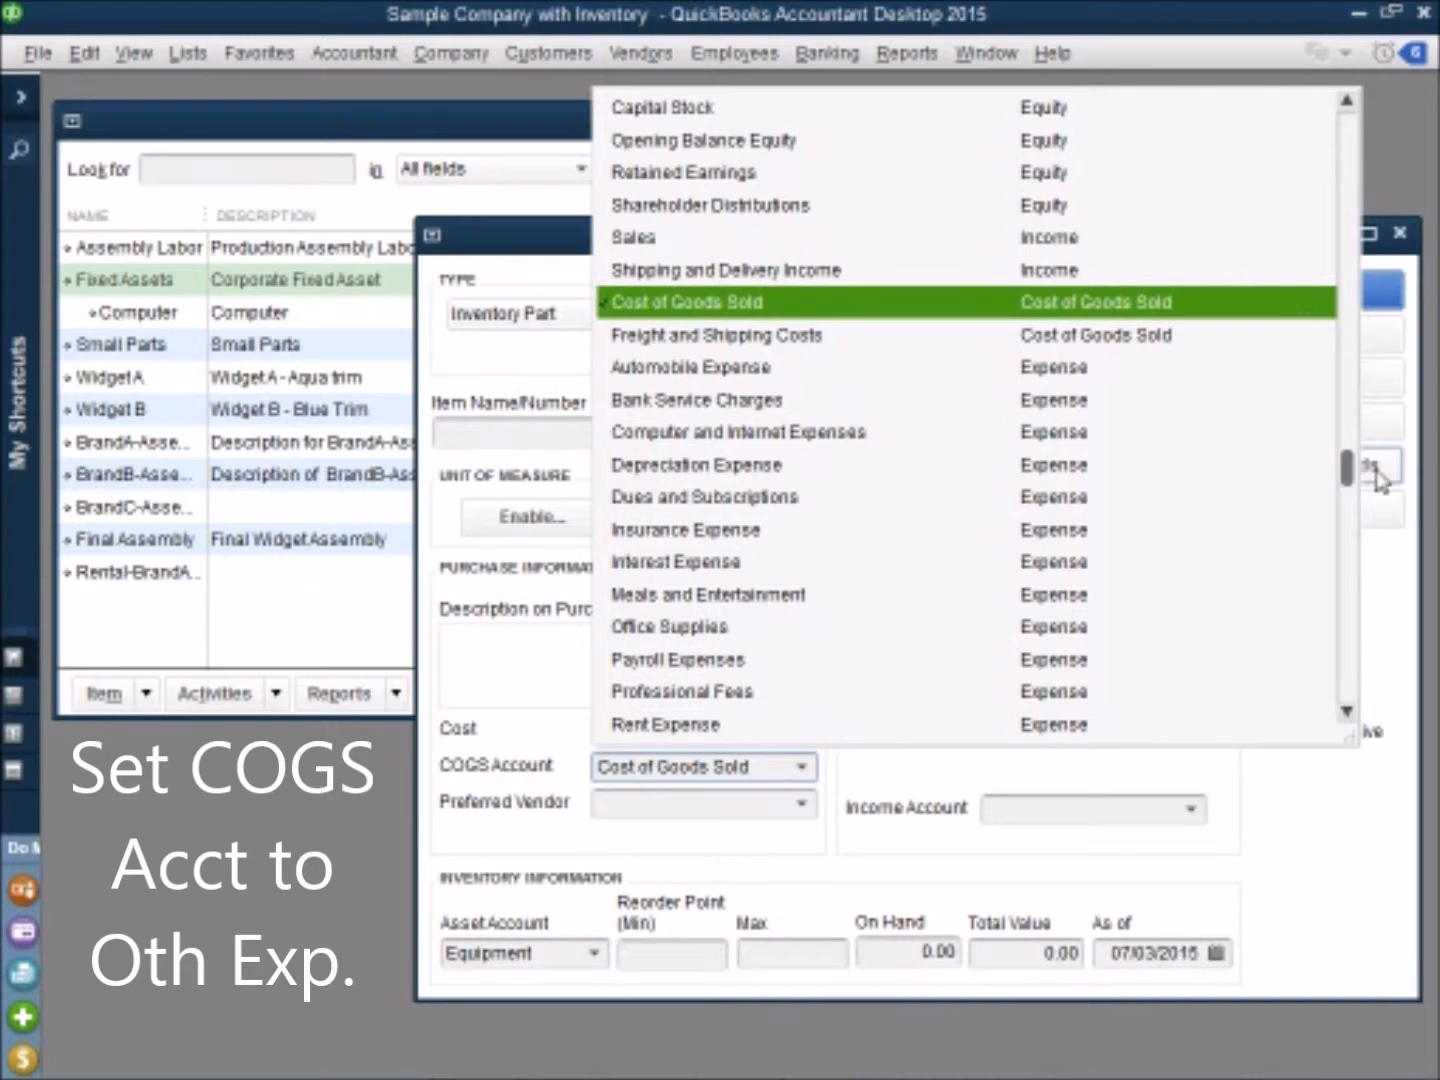
pyautogui.moveTo(1357, 470); pyautogui.dragTo(1368, 671)
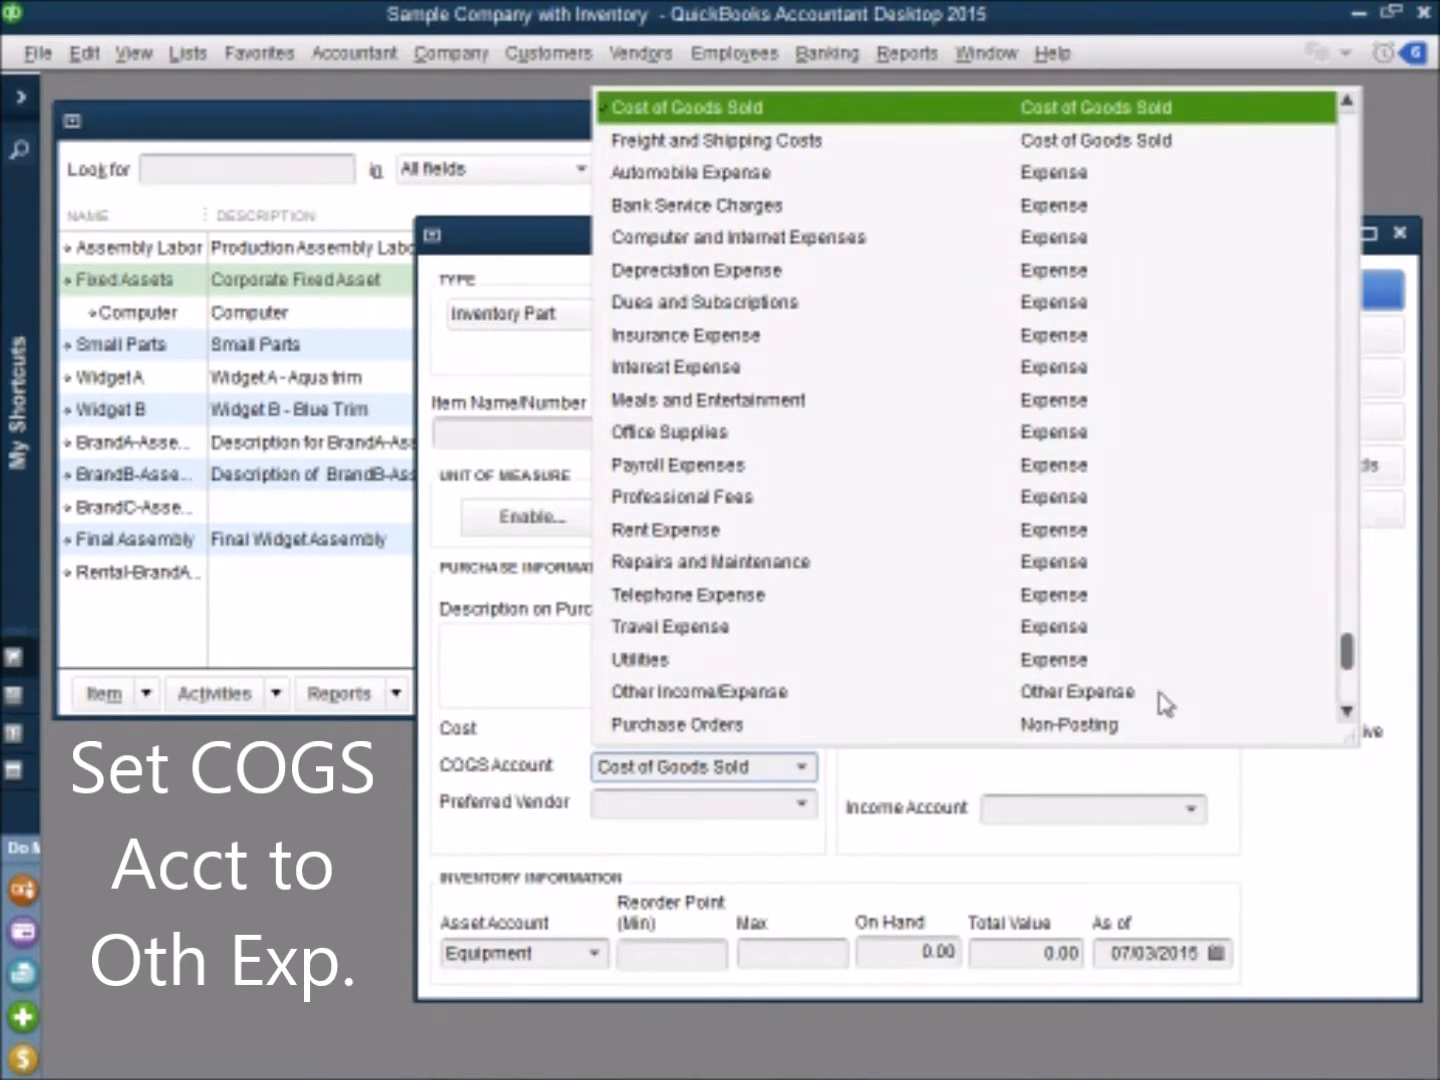
pyautogui.click(1120, 691)
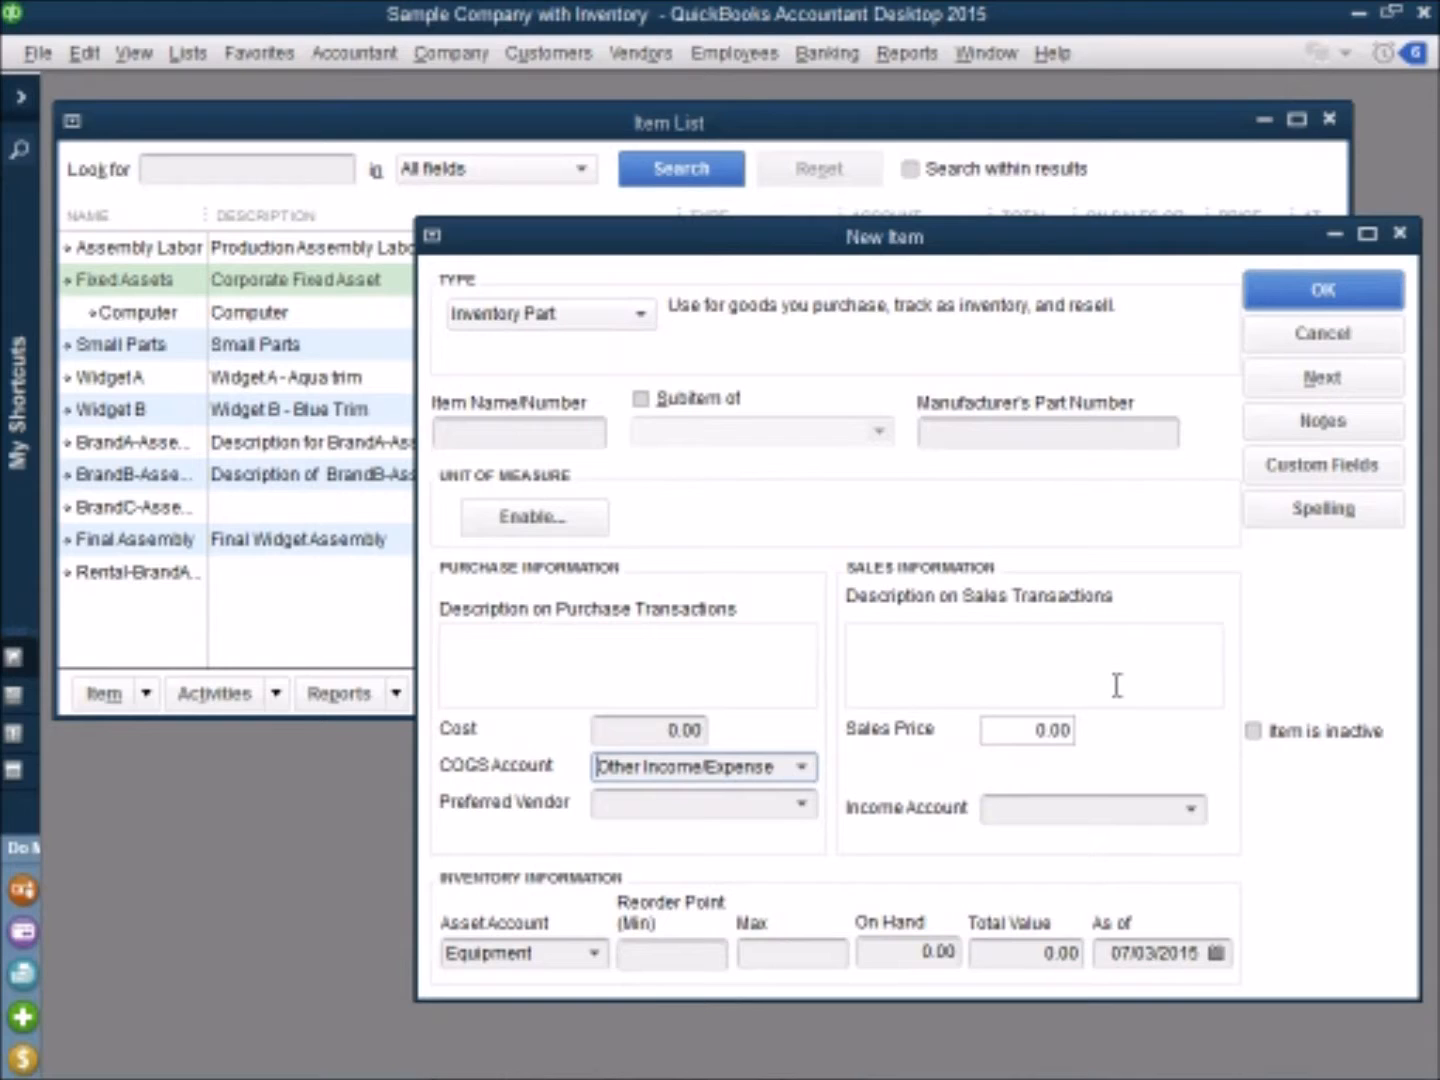
pyautogui.click(1192, 810)
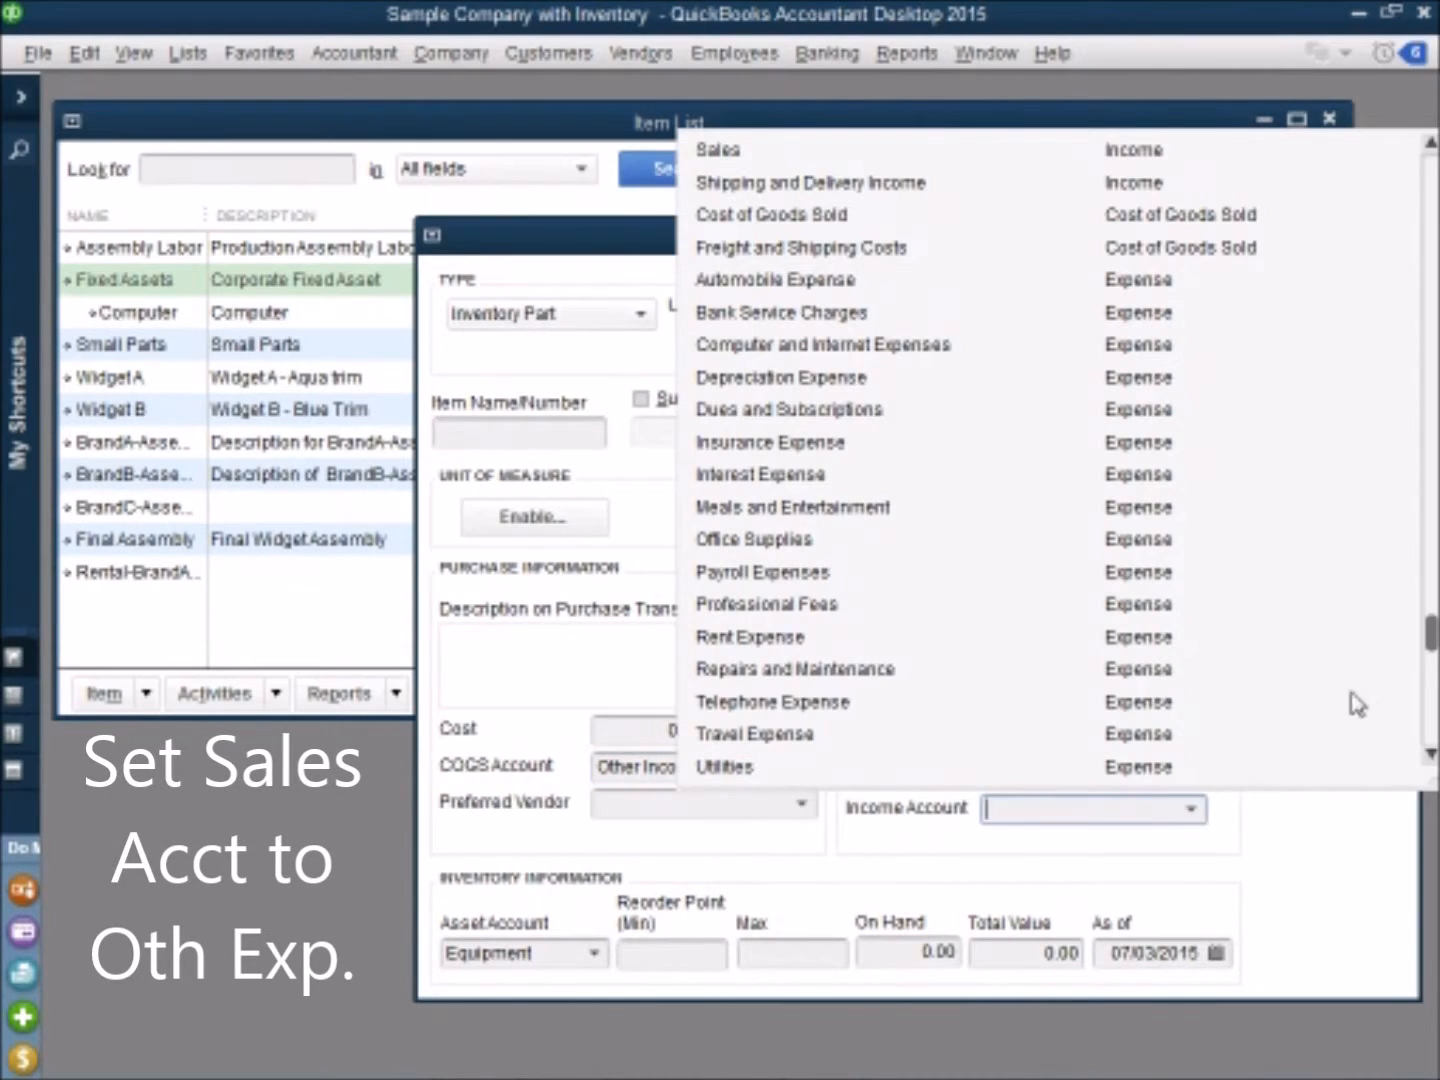
pyautogui.moveTo(1432, 651); pyautogui.dragTo(1432, 710)
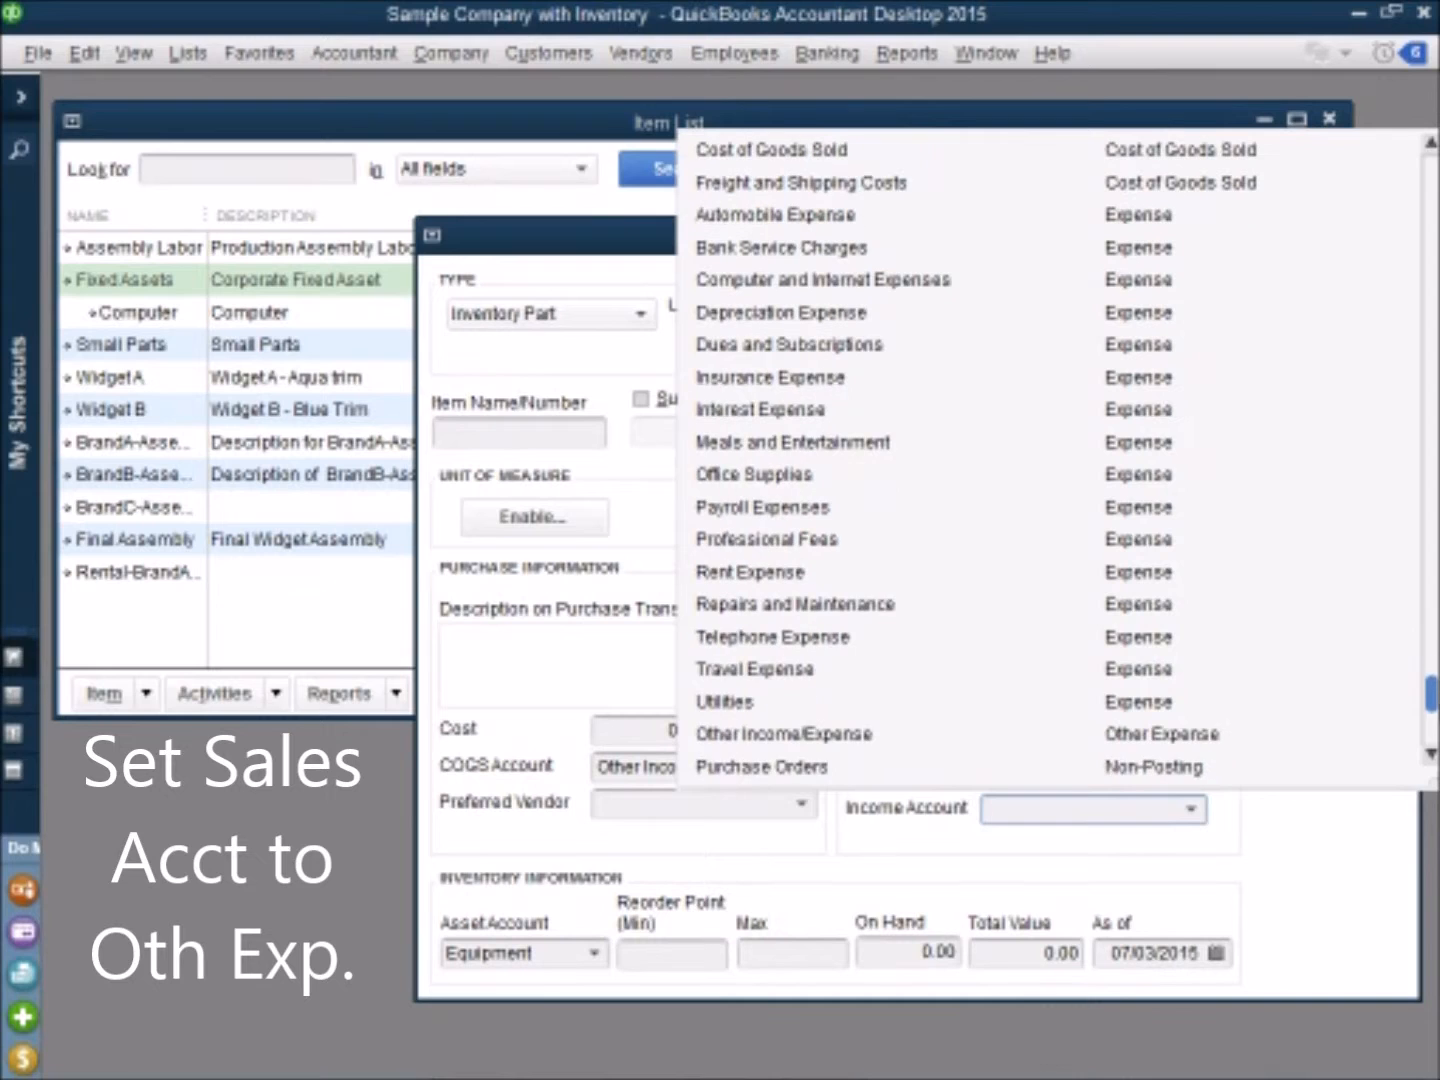
pyautogui.click(1200, 737)
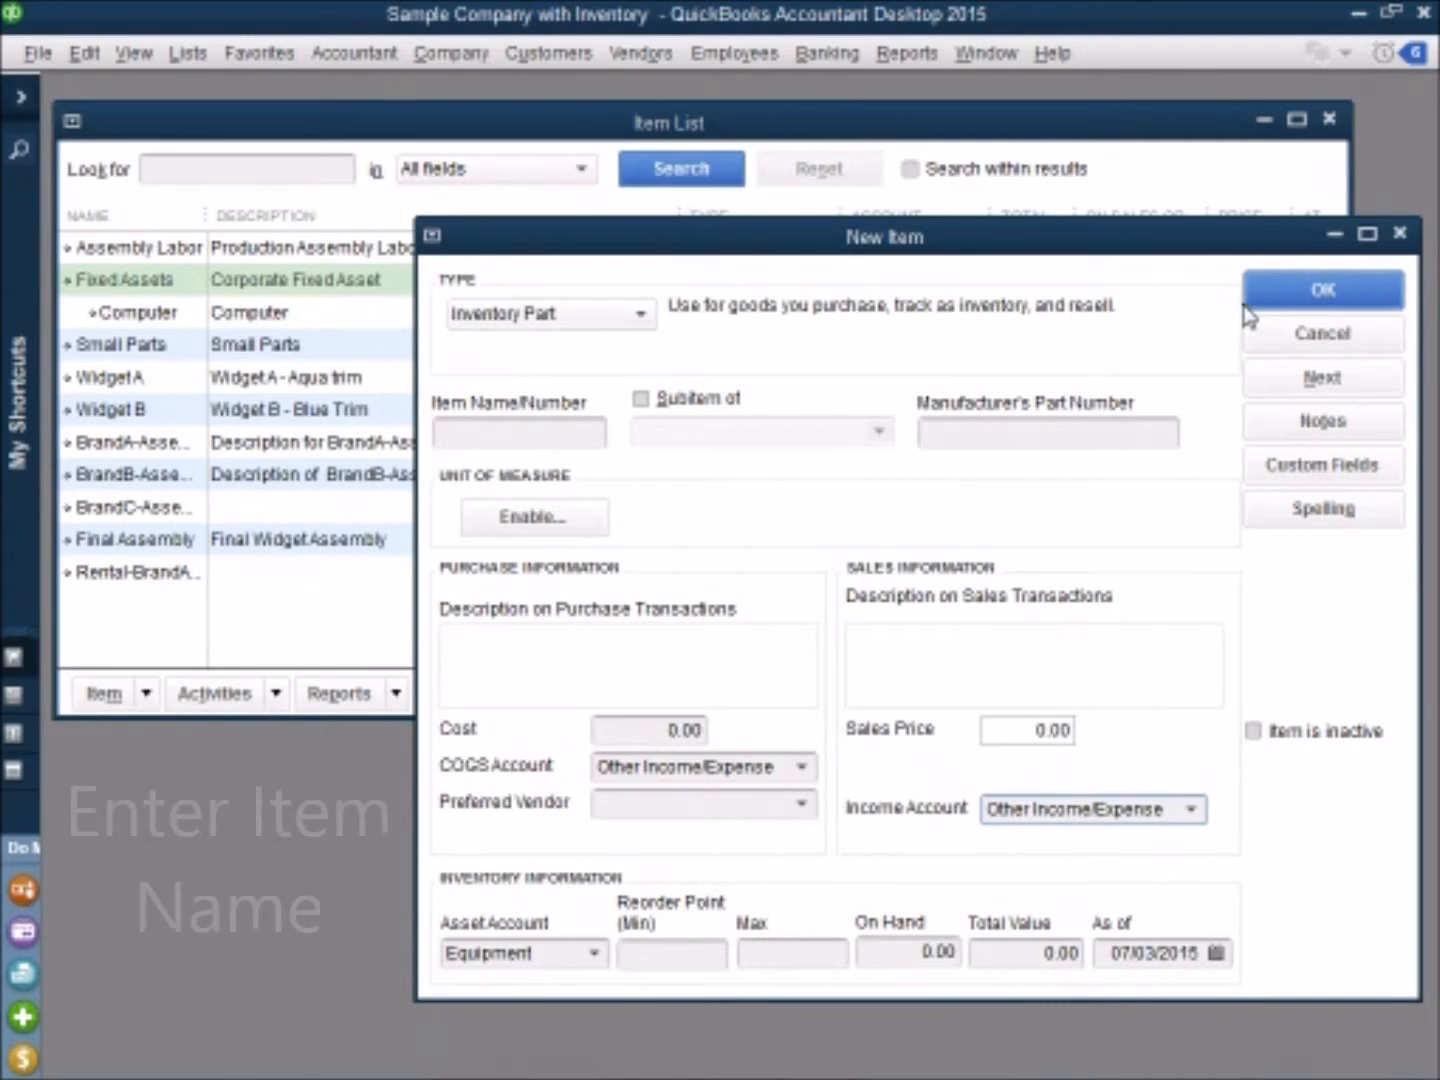
# Step: Name the new item Equipment, make it a subitem of Fixed Assets and save it
pyautogui.click(510, 430)
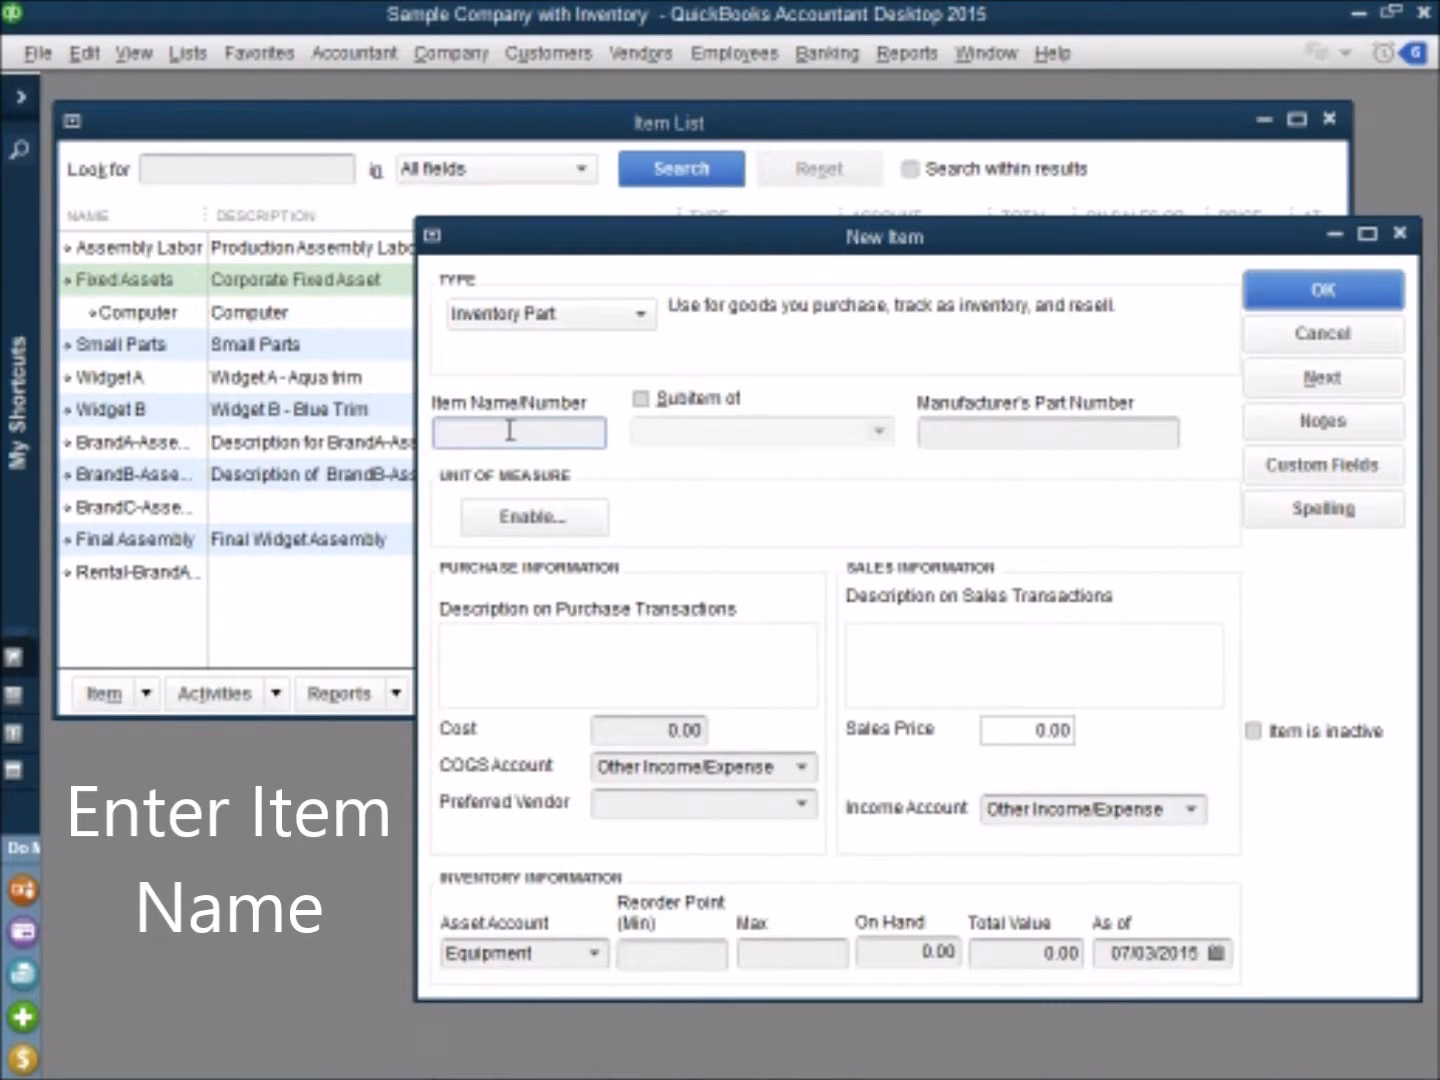
pyautogui.write('Equipment')
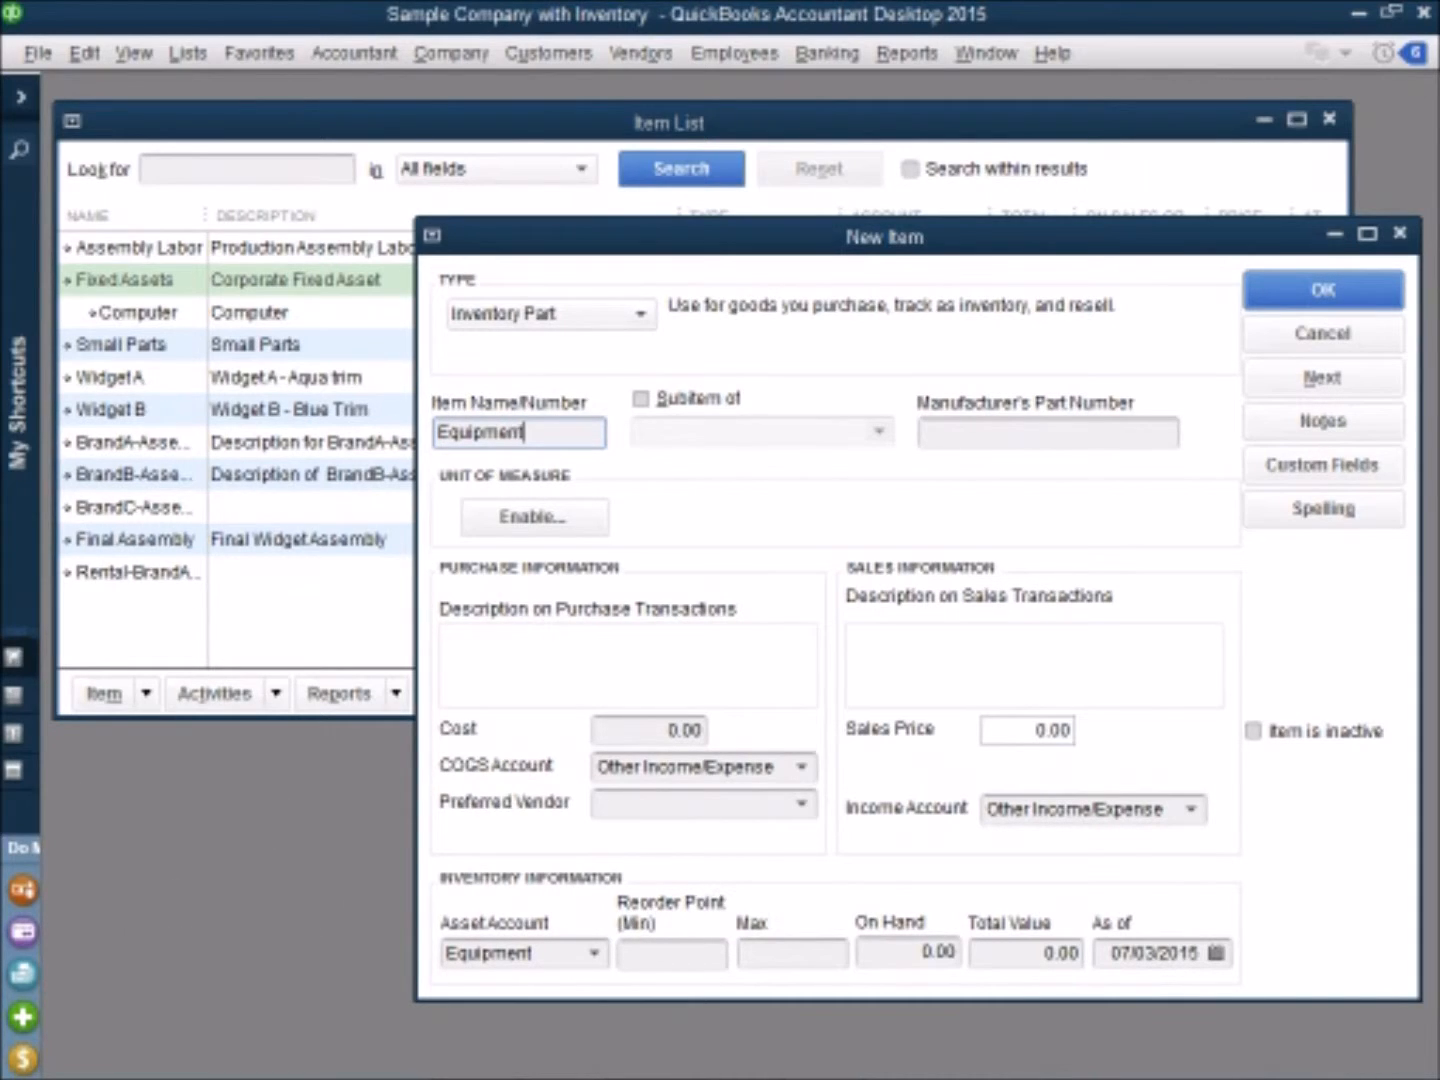
pyautogui.click(676, 404)
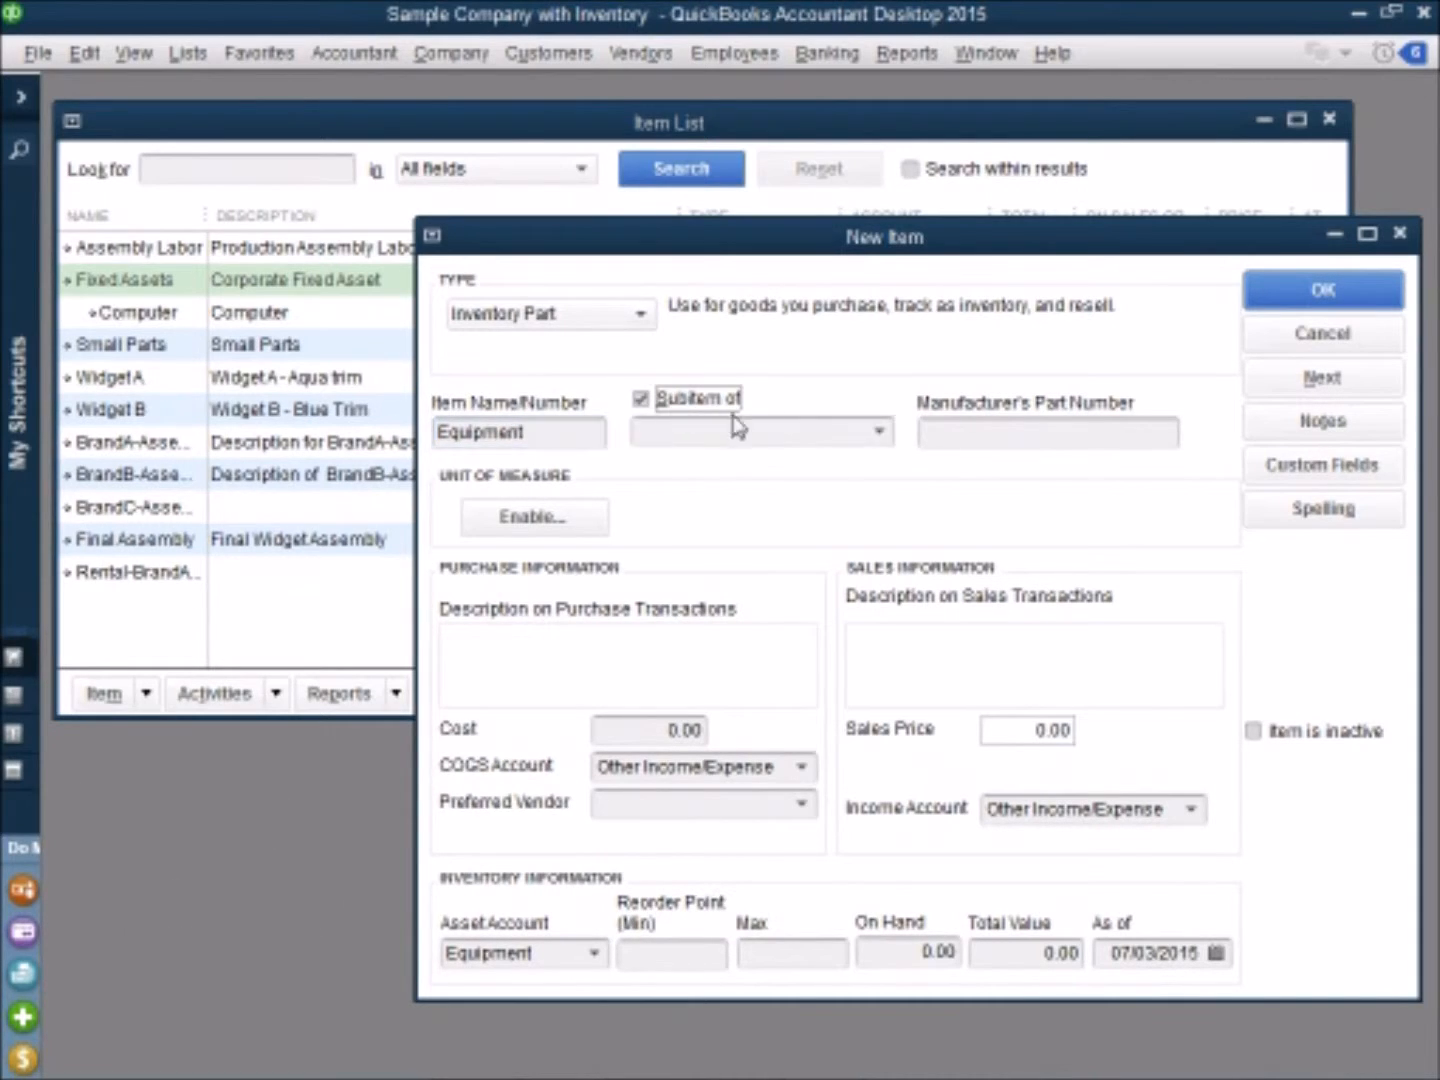
pyautogui.click(882, 434)
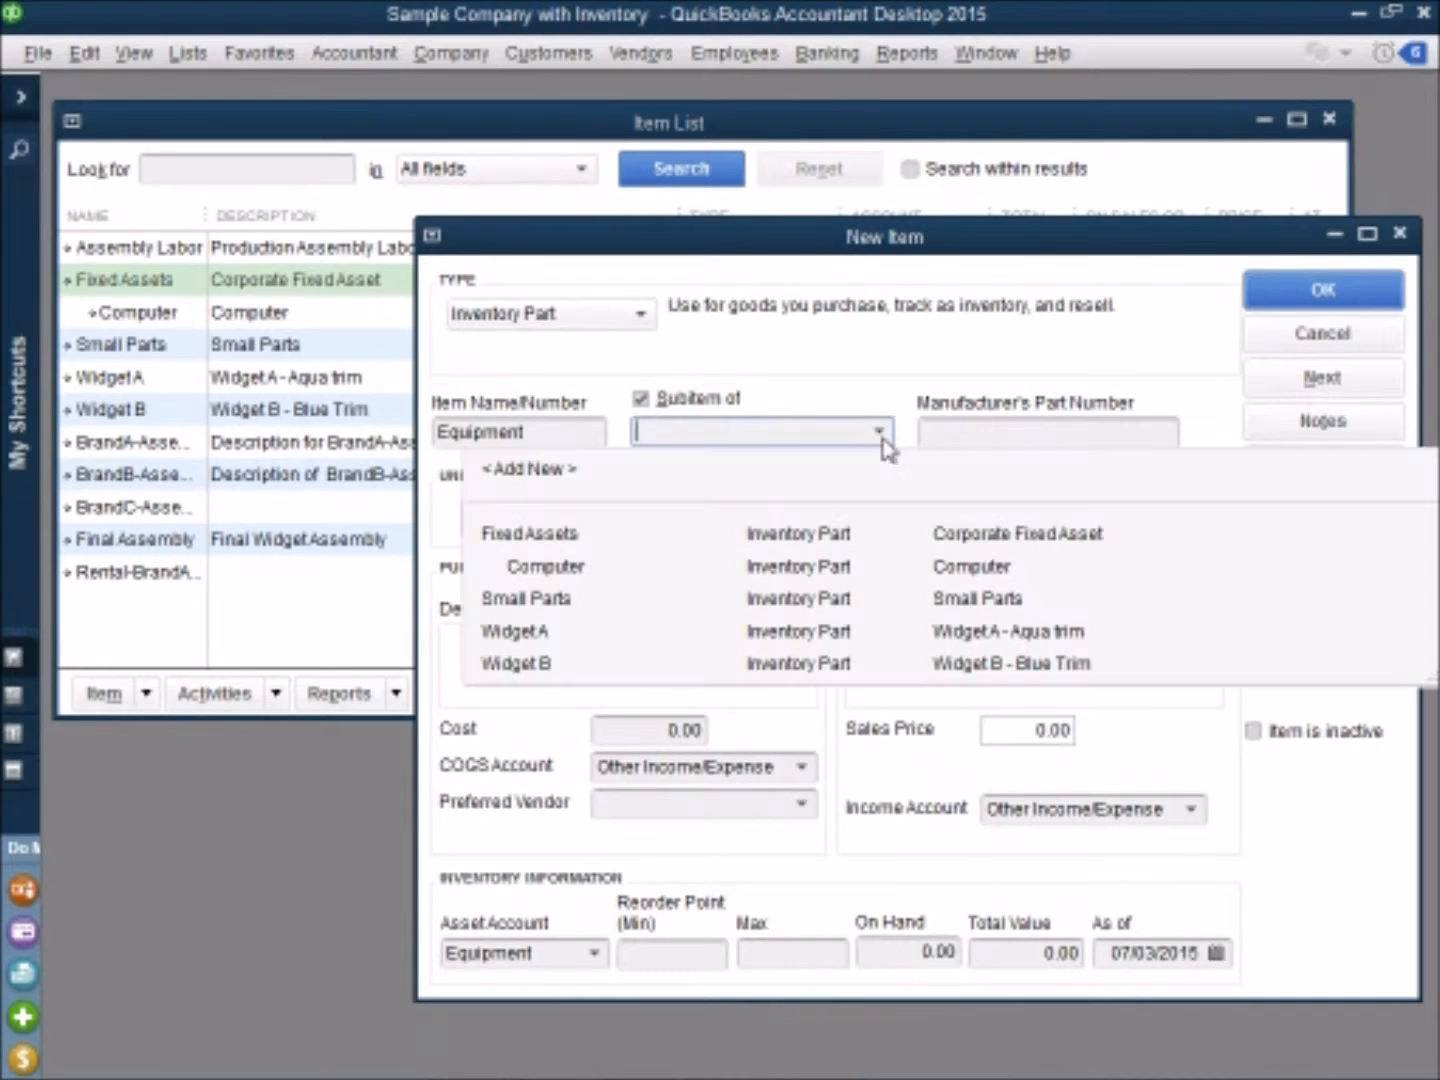
pyautogui.click(521, 540)
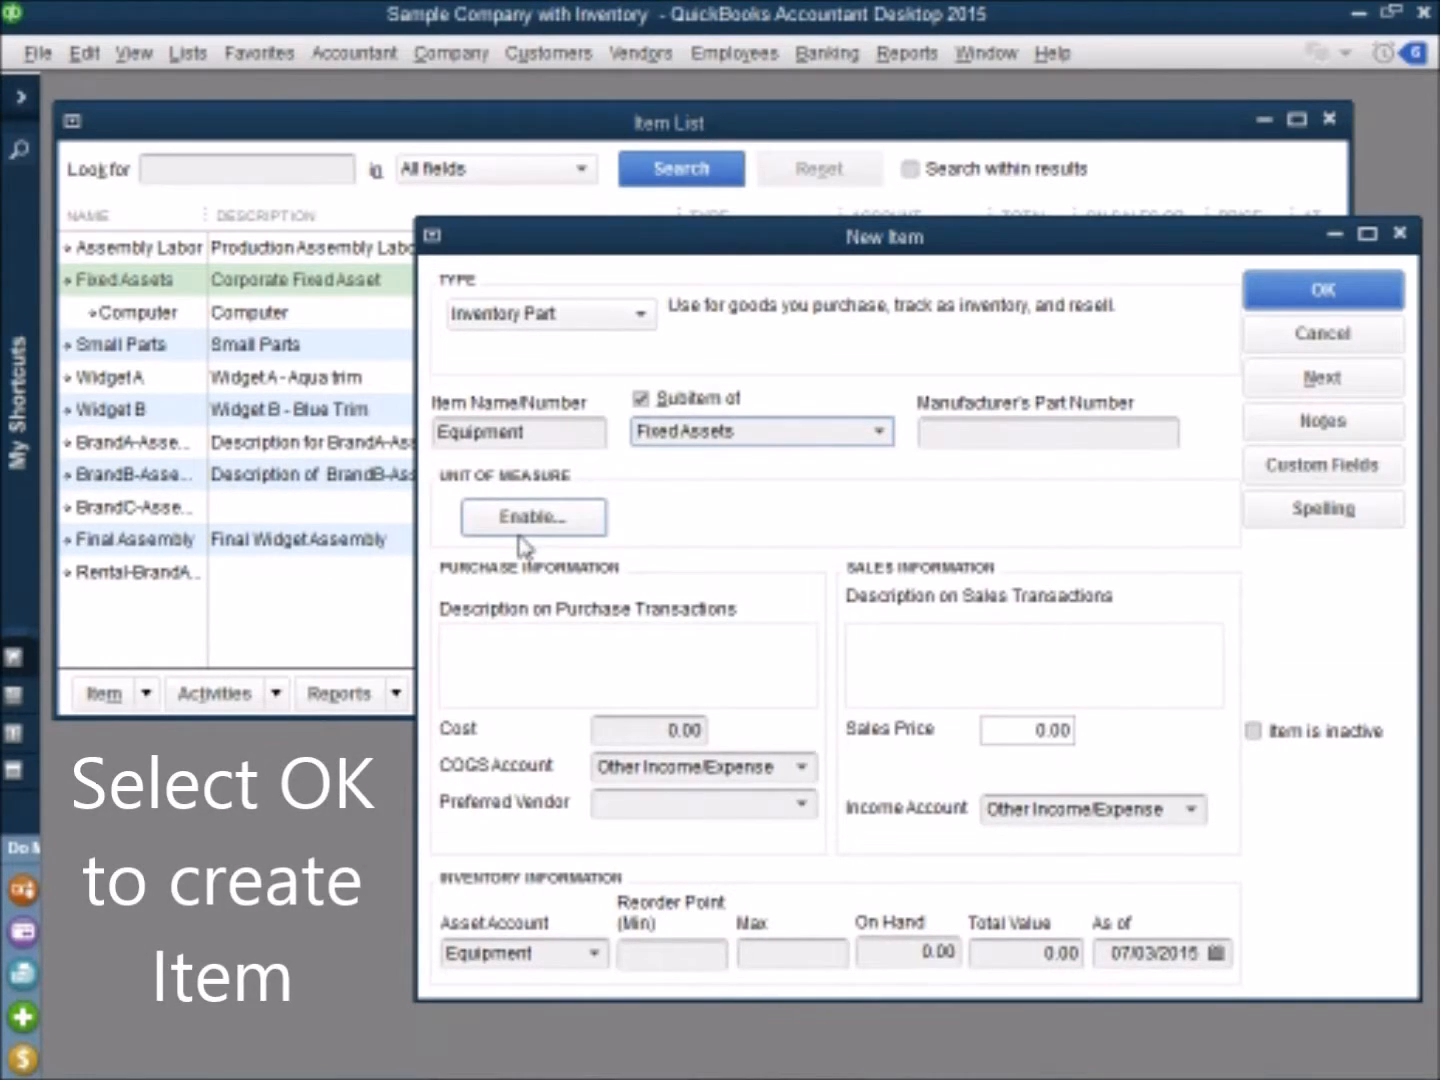
pyautogui.click(1325, 293)
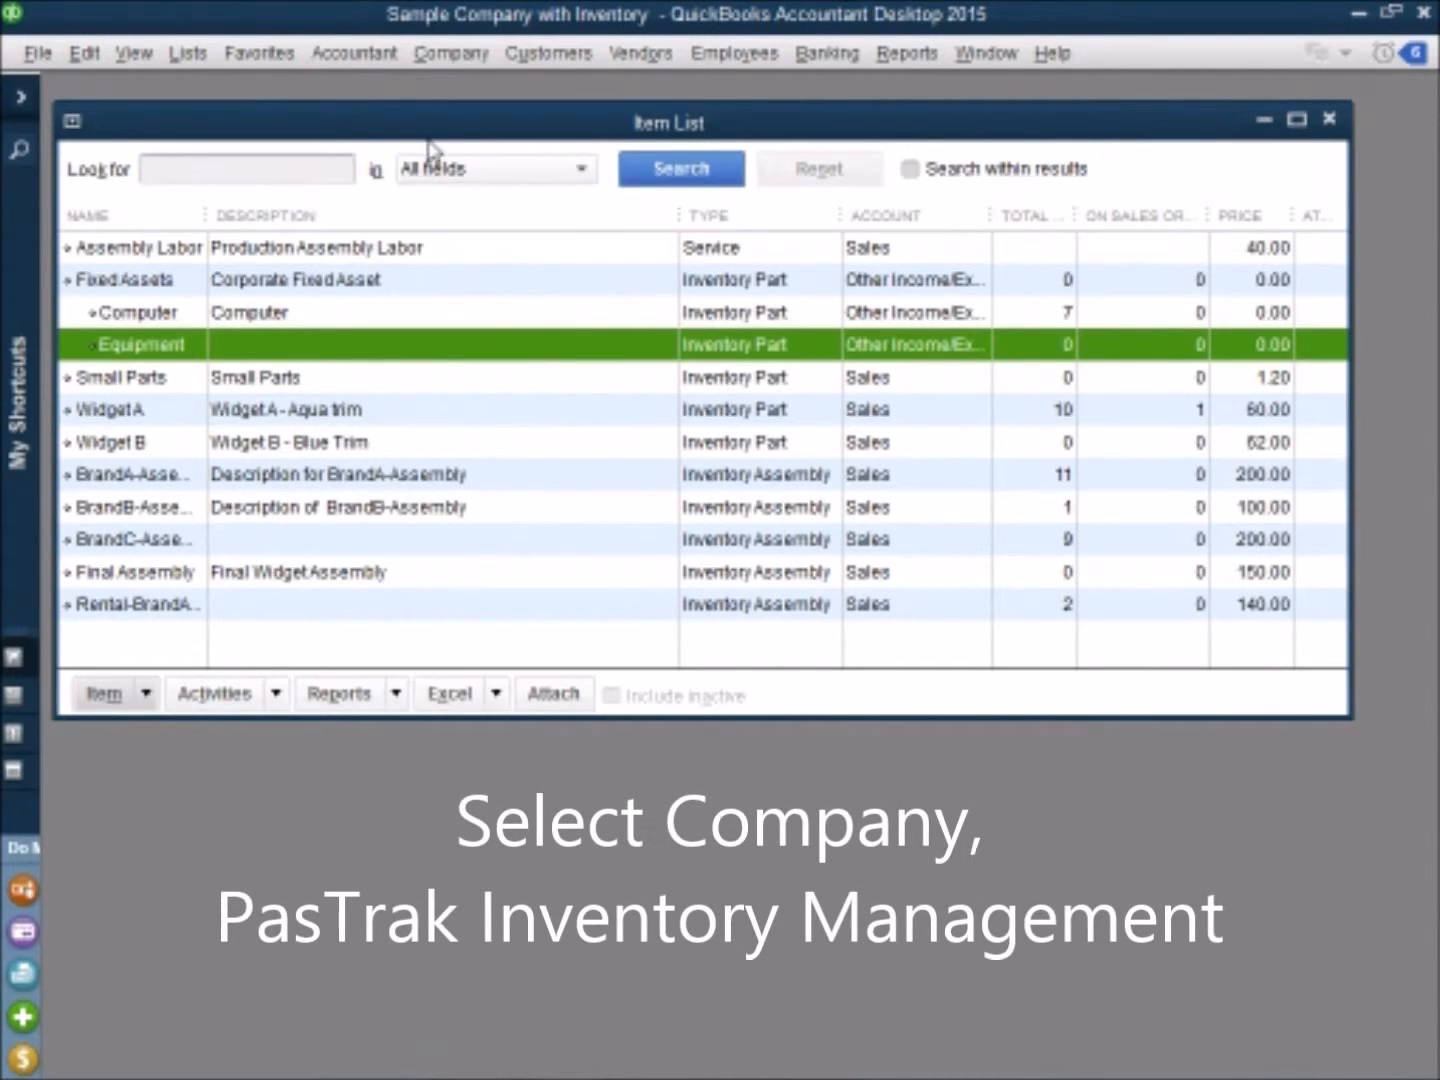
# Step: Switch to PasTrak Inventory Management from the company file and open its Item List
pyautogui.click(451, 56)
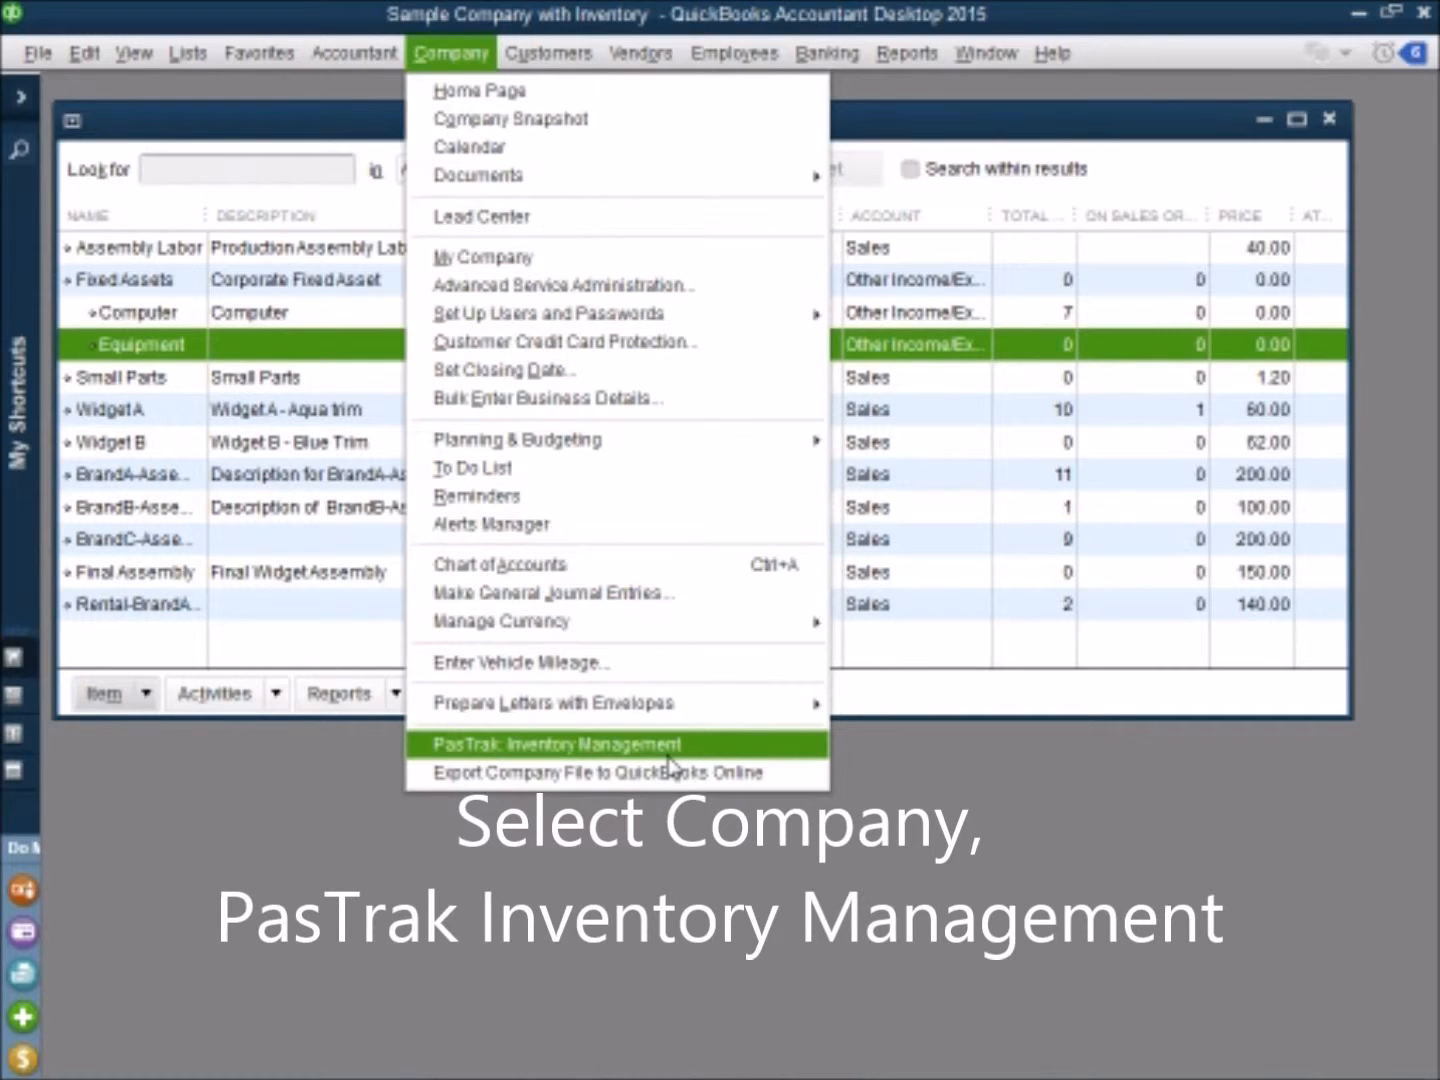
pyautogui.click(590, 748)
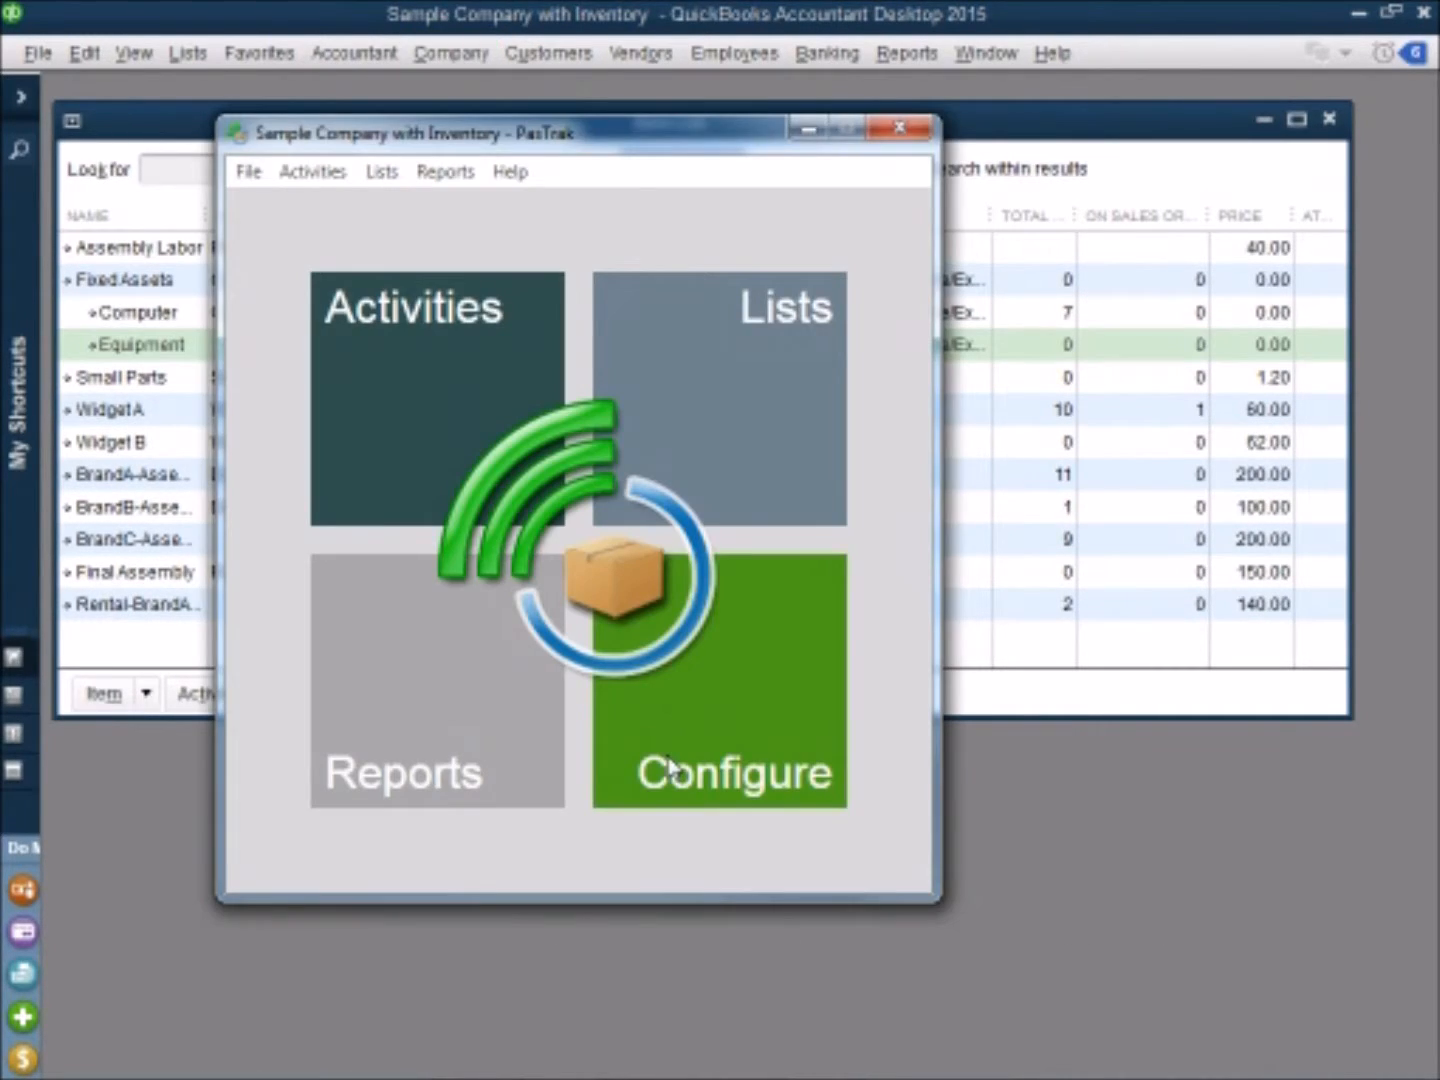
pyautogui.click(724, 448)
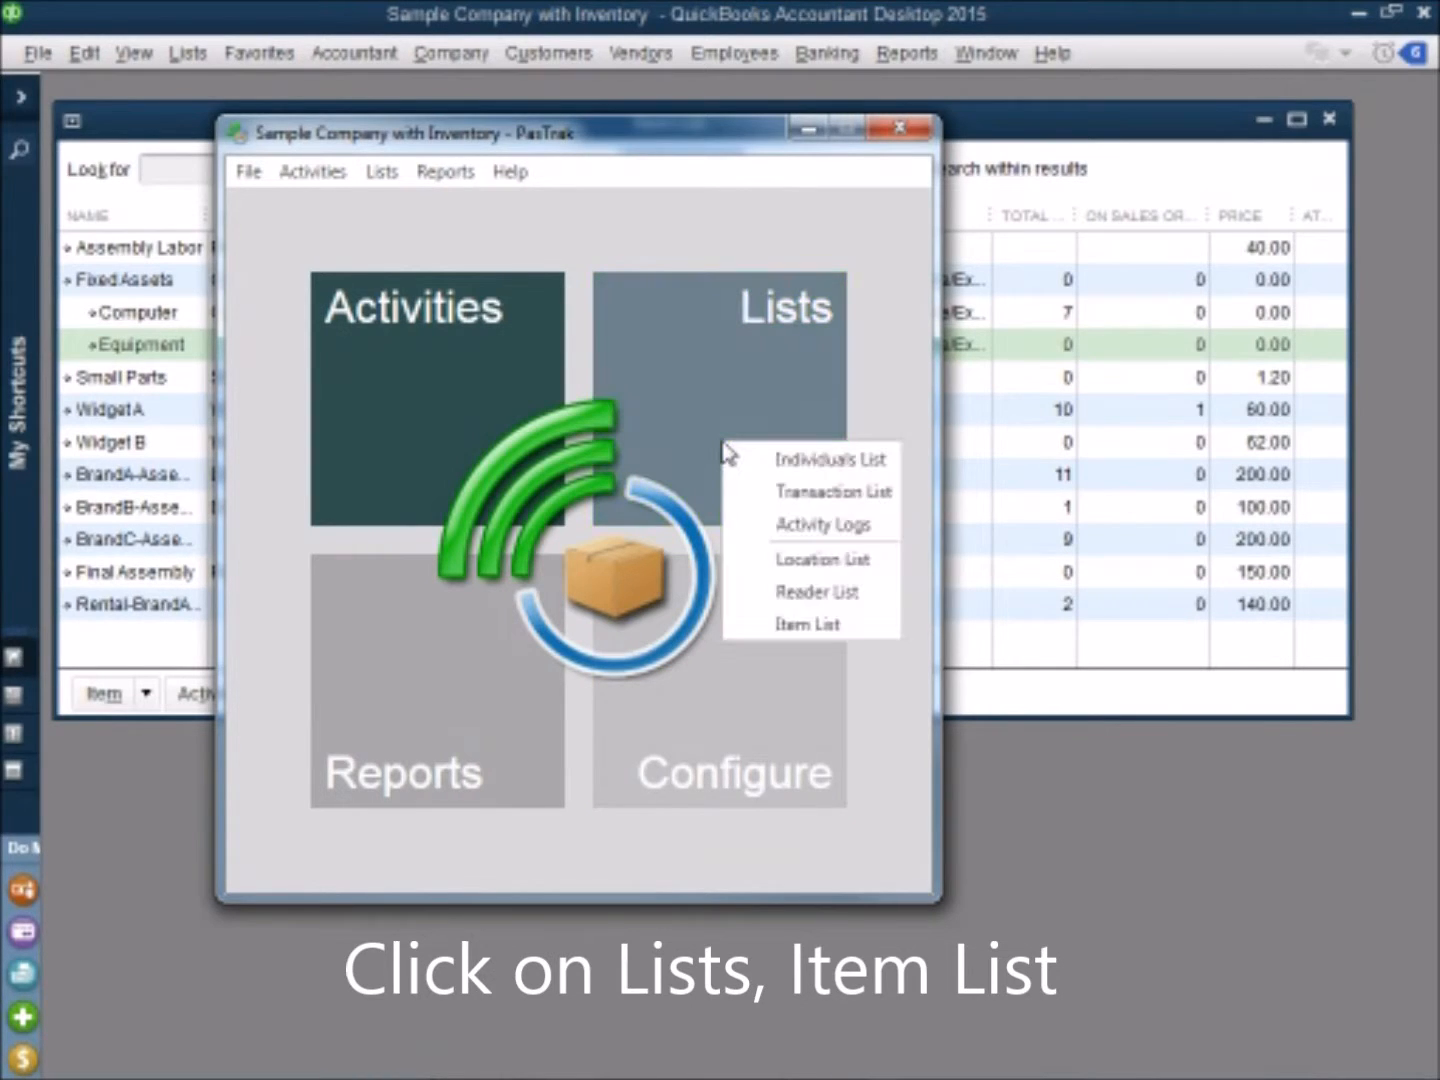
pyautogui.click(788, 625)
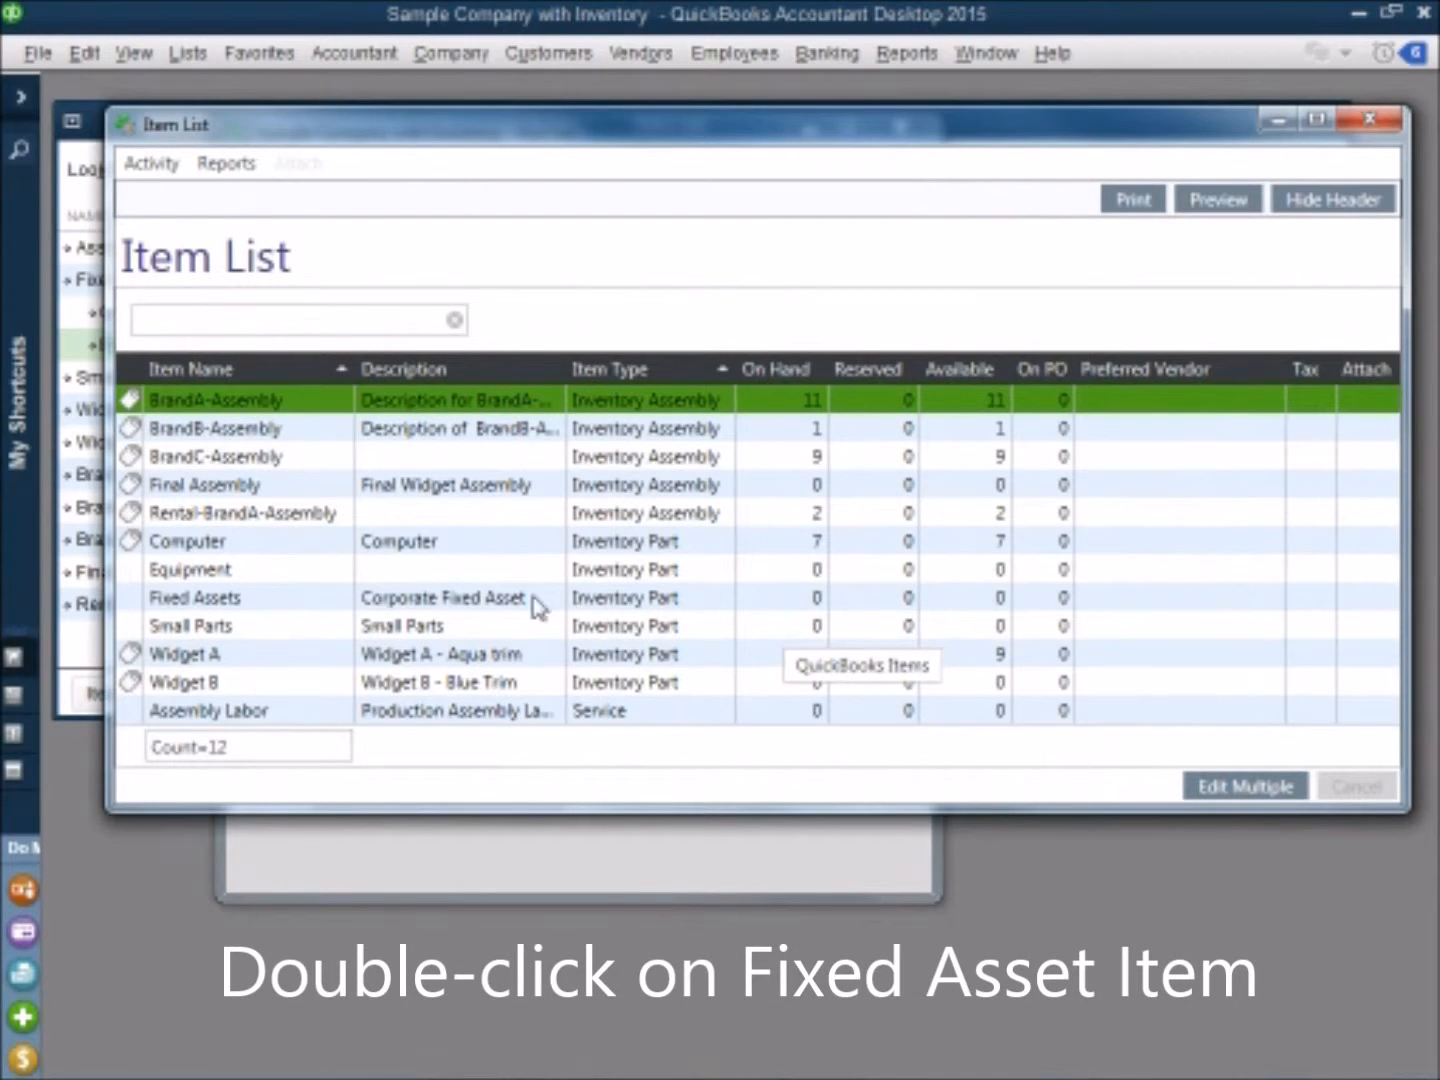
# Step: Enable Track Individuals for the Equipment item, save it and close the Item List
pyautogui.doubleClick(268, 572)
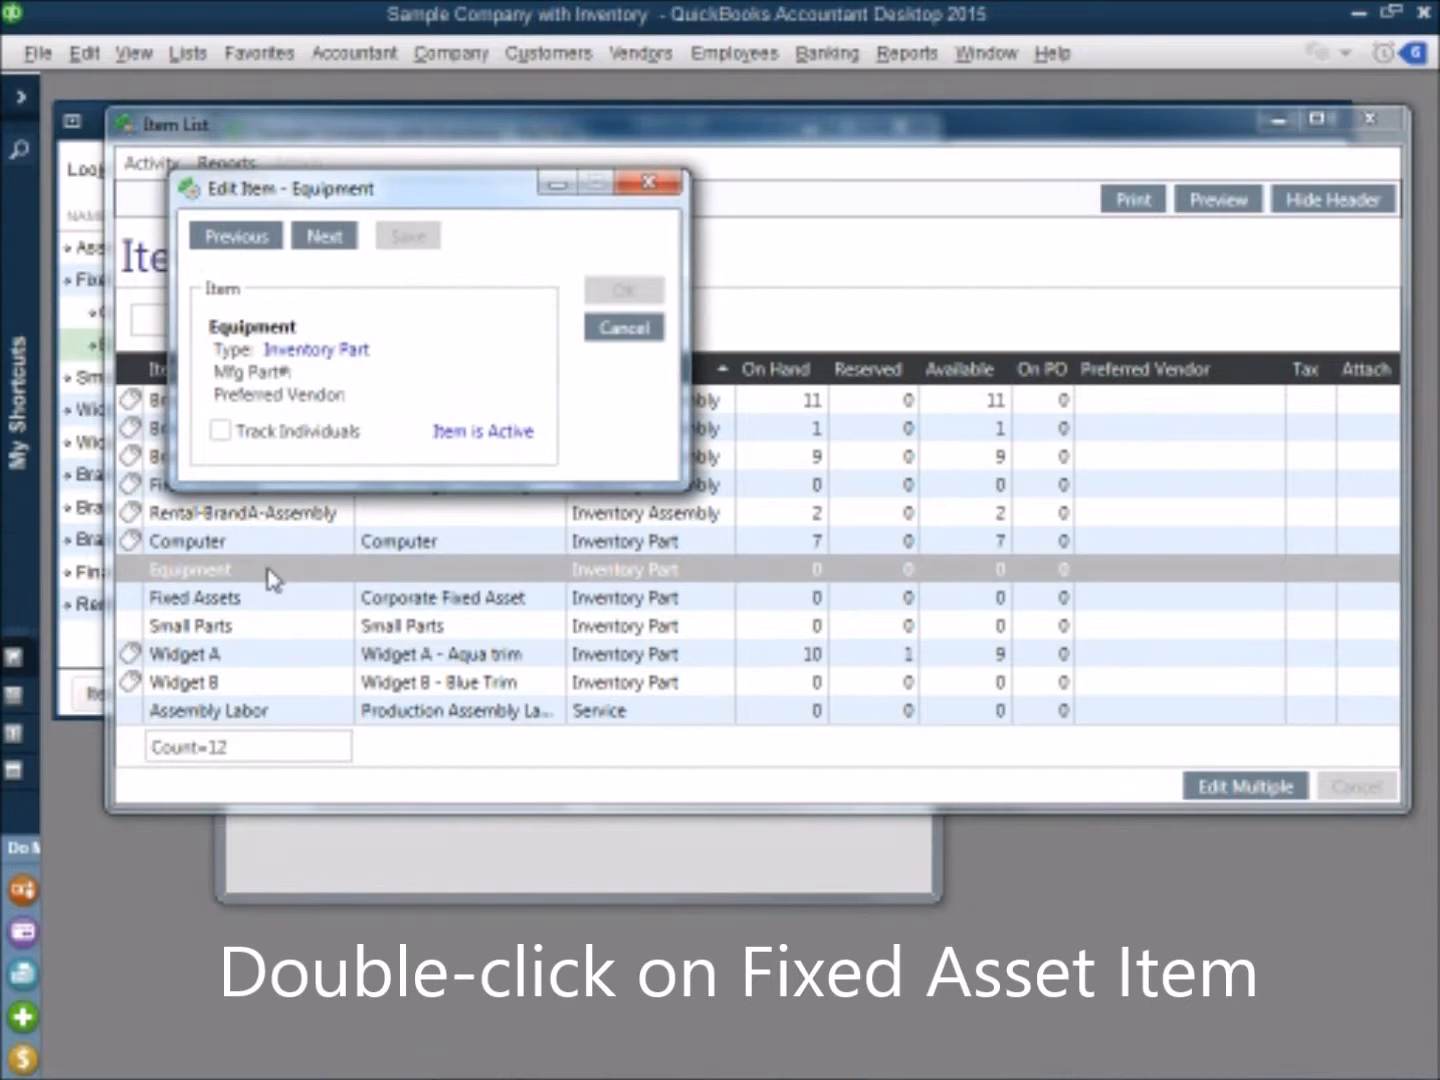
pyautogui.click(232, 437)
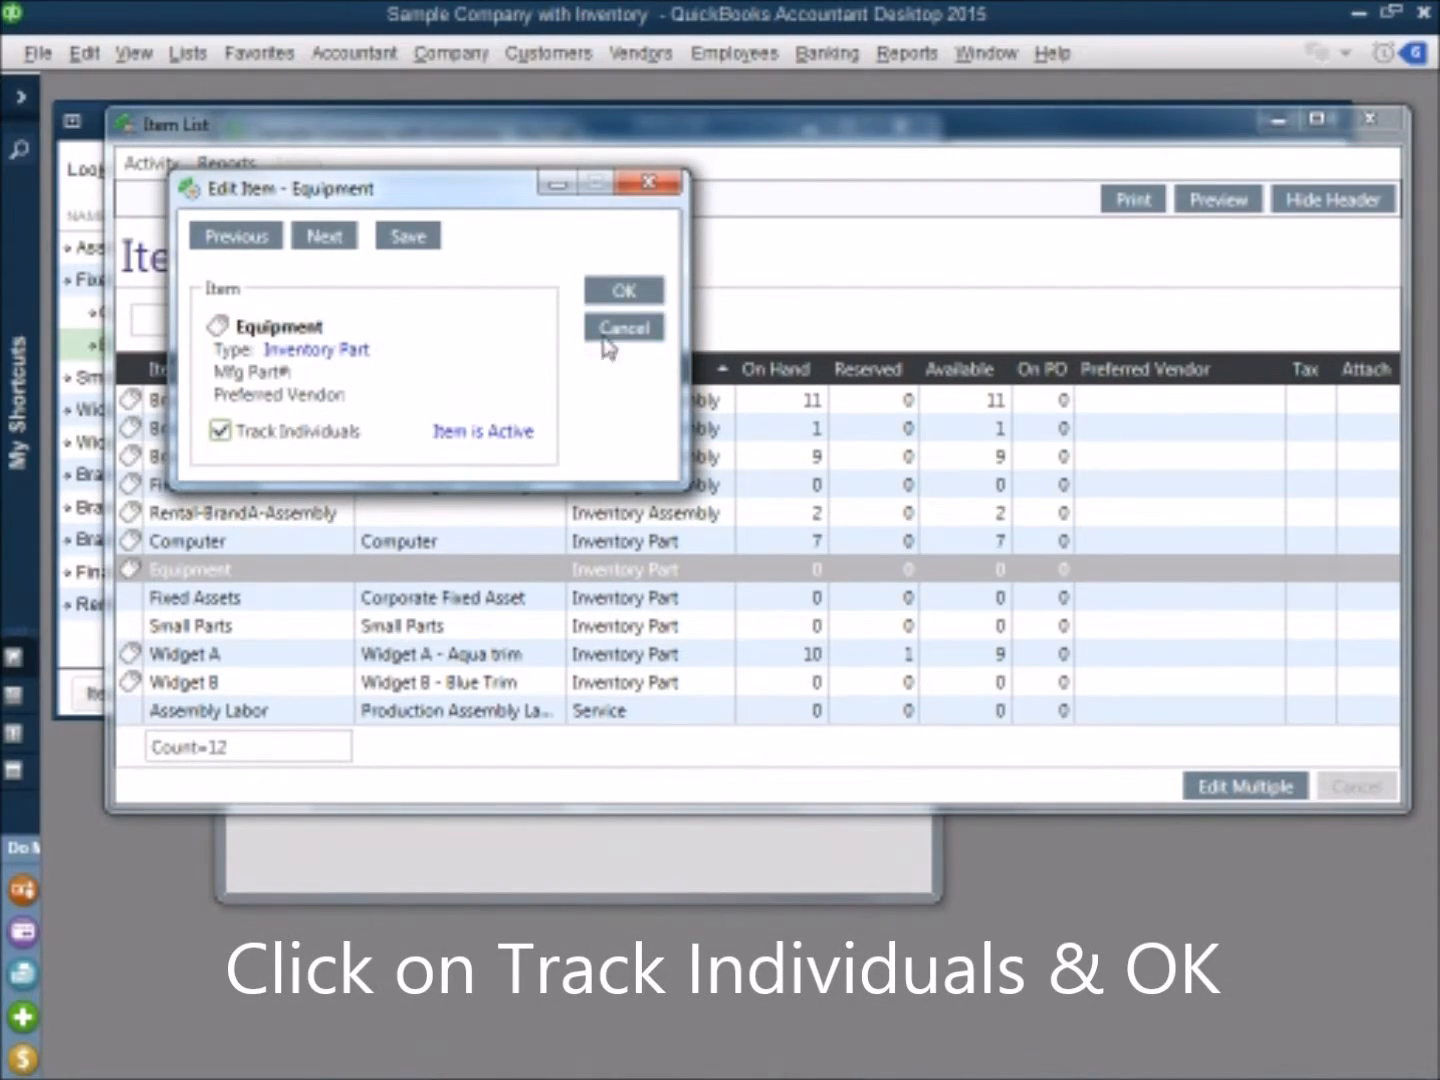
pyautogui.click(628, 293)
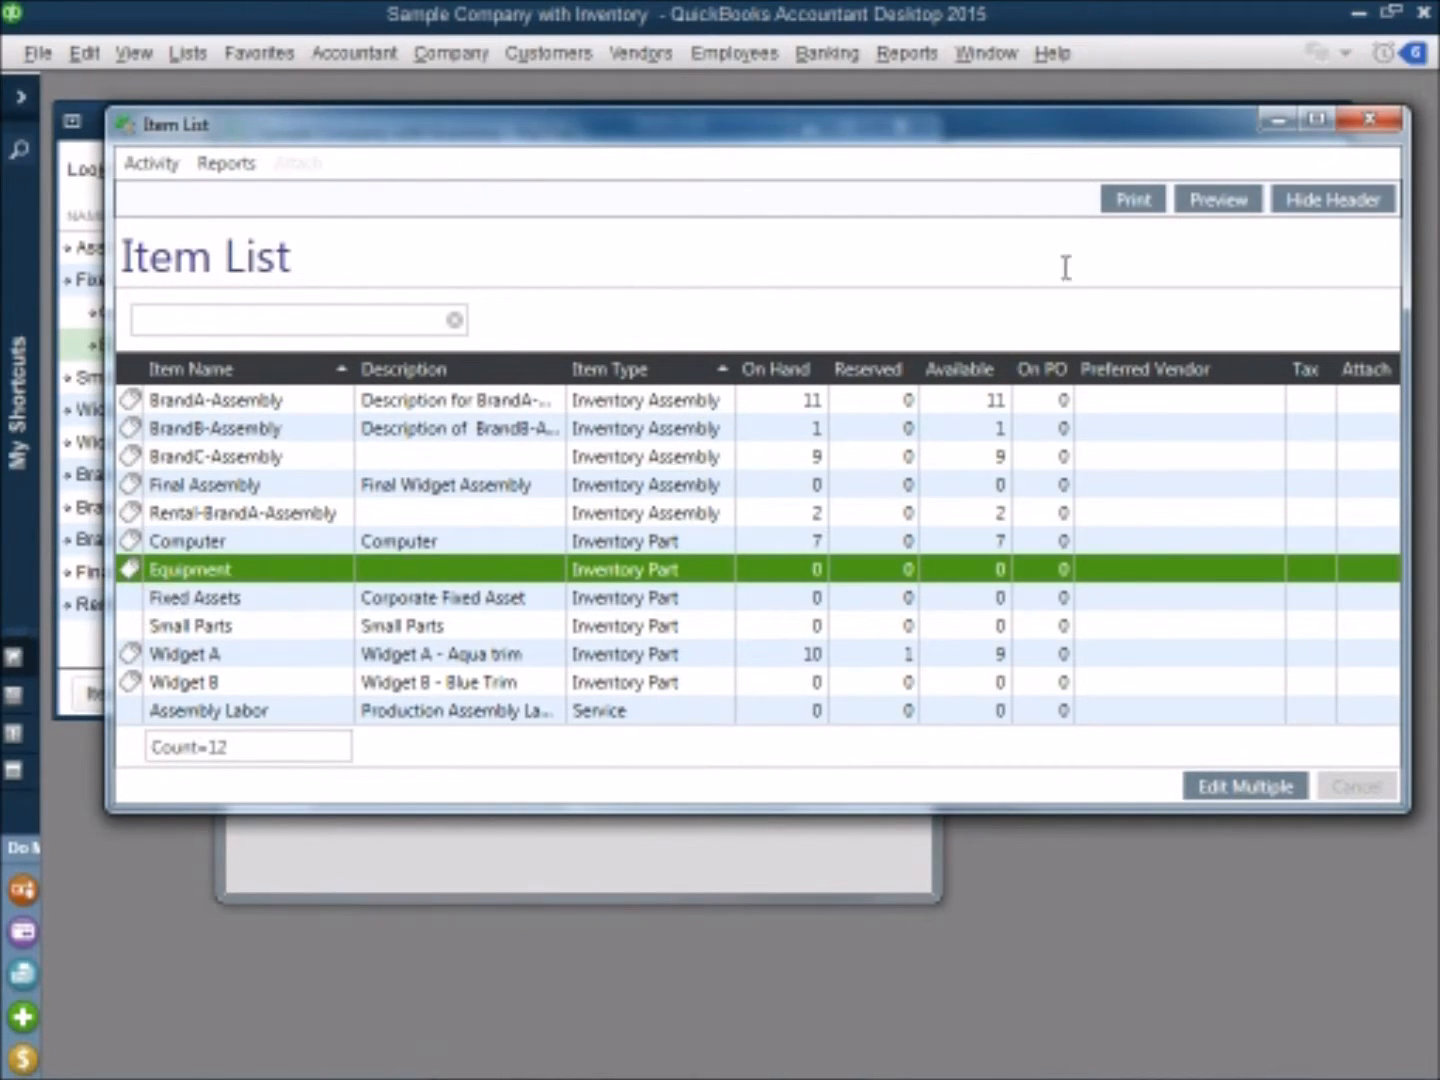
pyautogui.click(1368, 122)
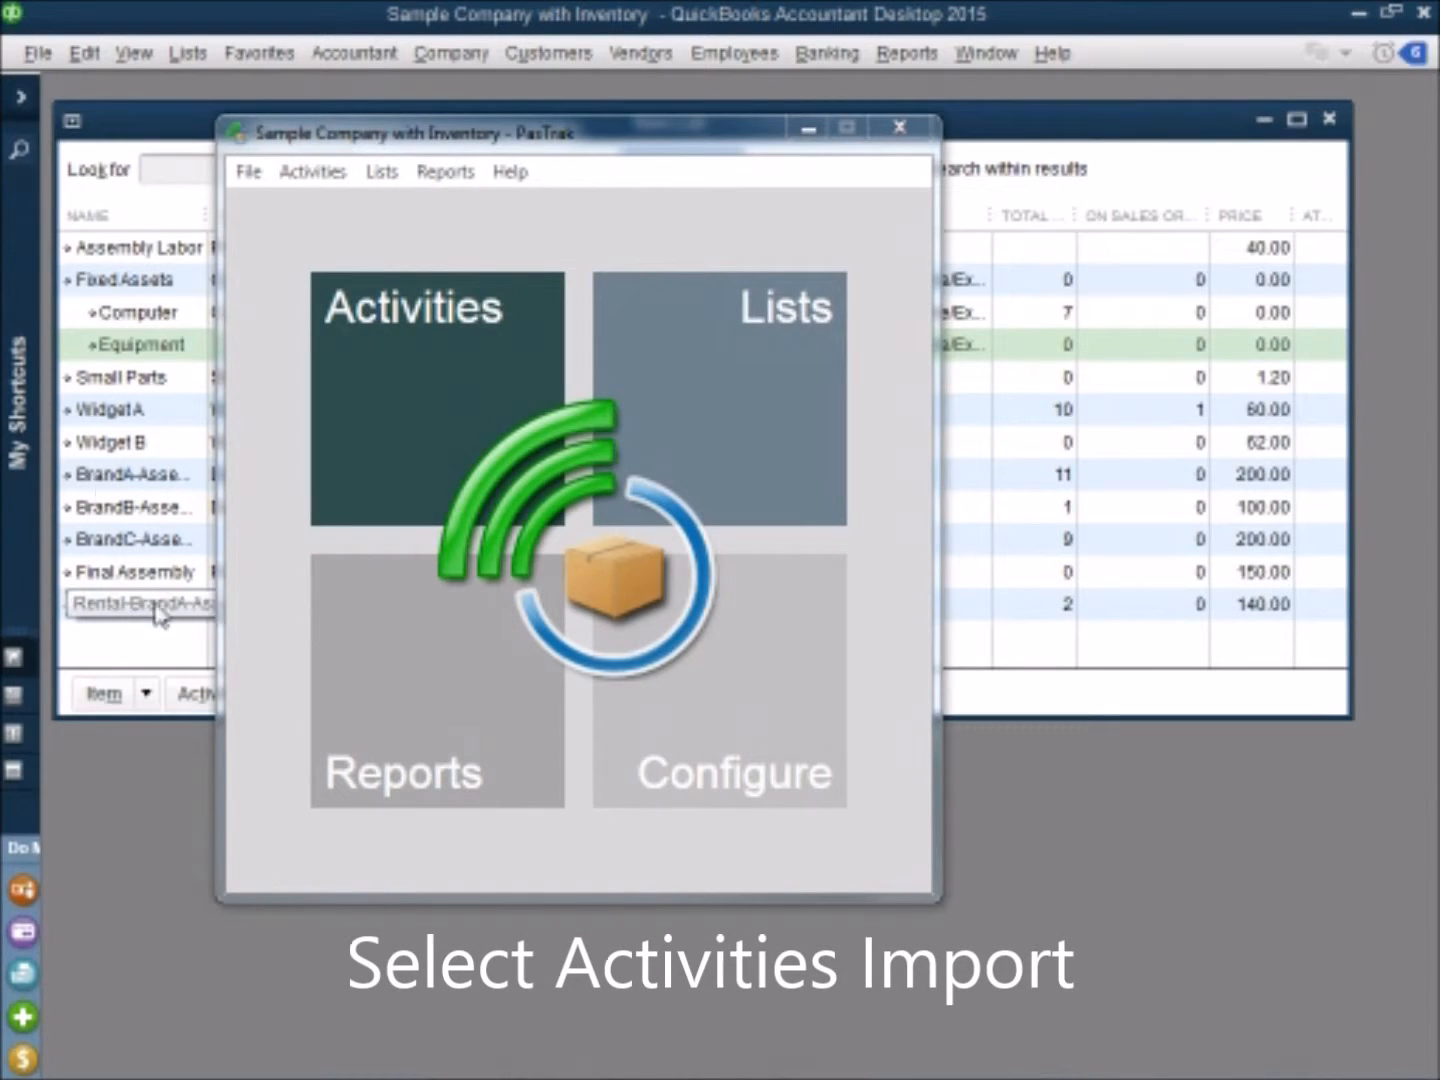
# Step: Start an Import Existing Inventory transaction and choose Fixed Assets:Equipment as the item on the first line
pyautogui.click(427, 386)
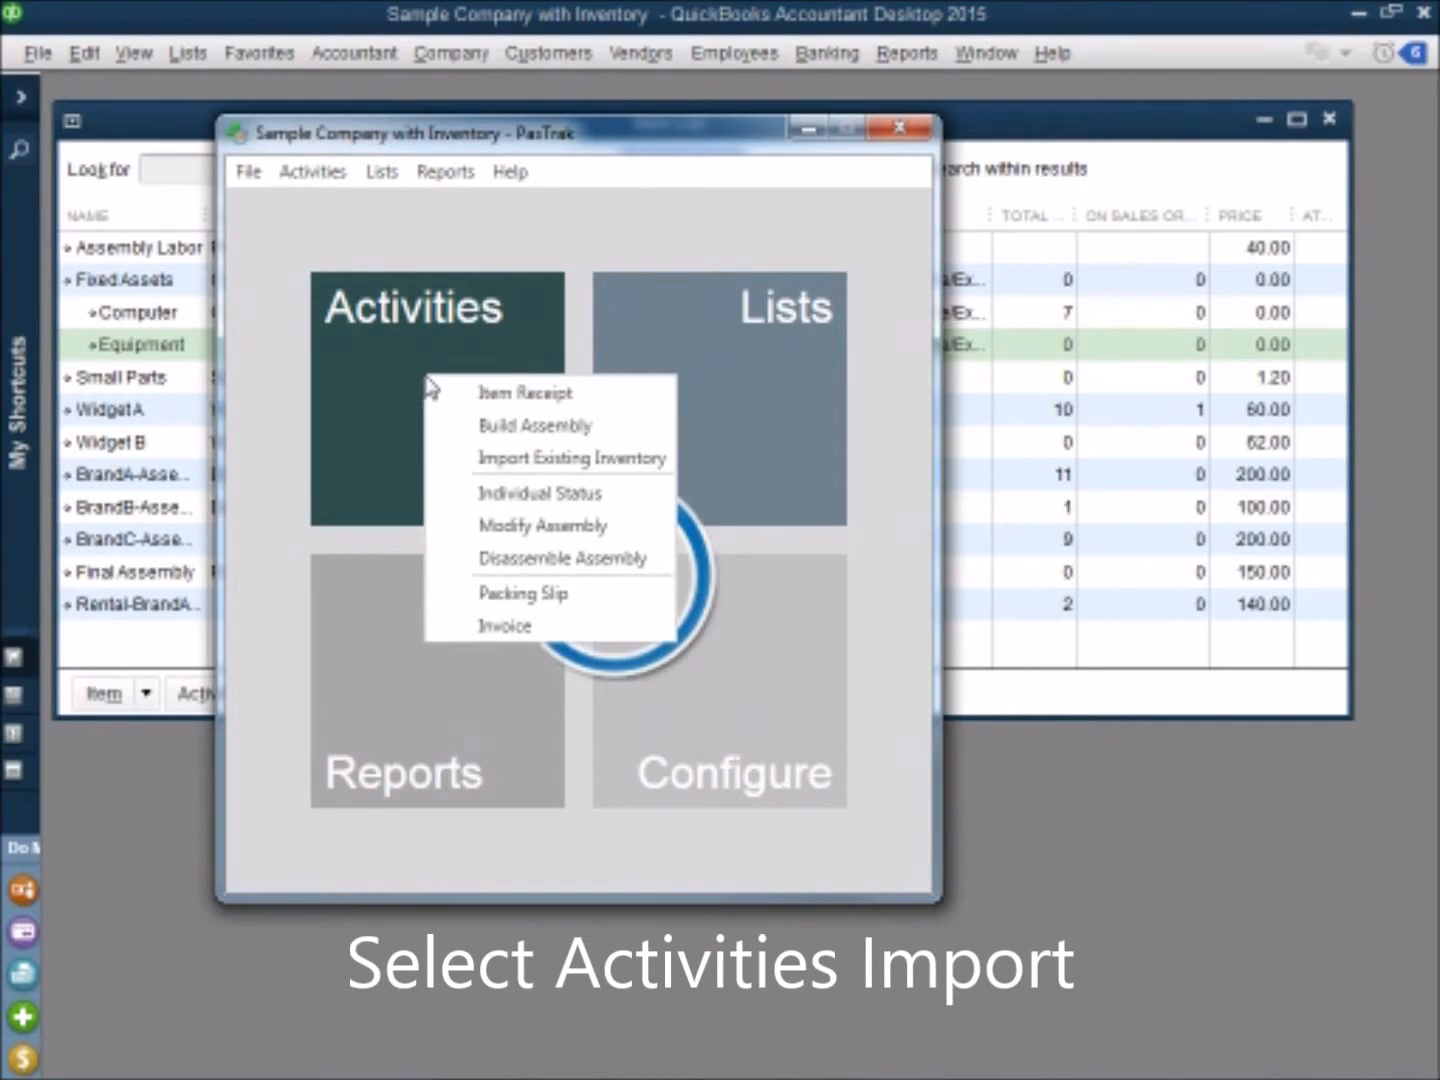
pyautogui.click(536, 463)
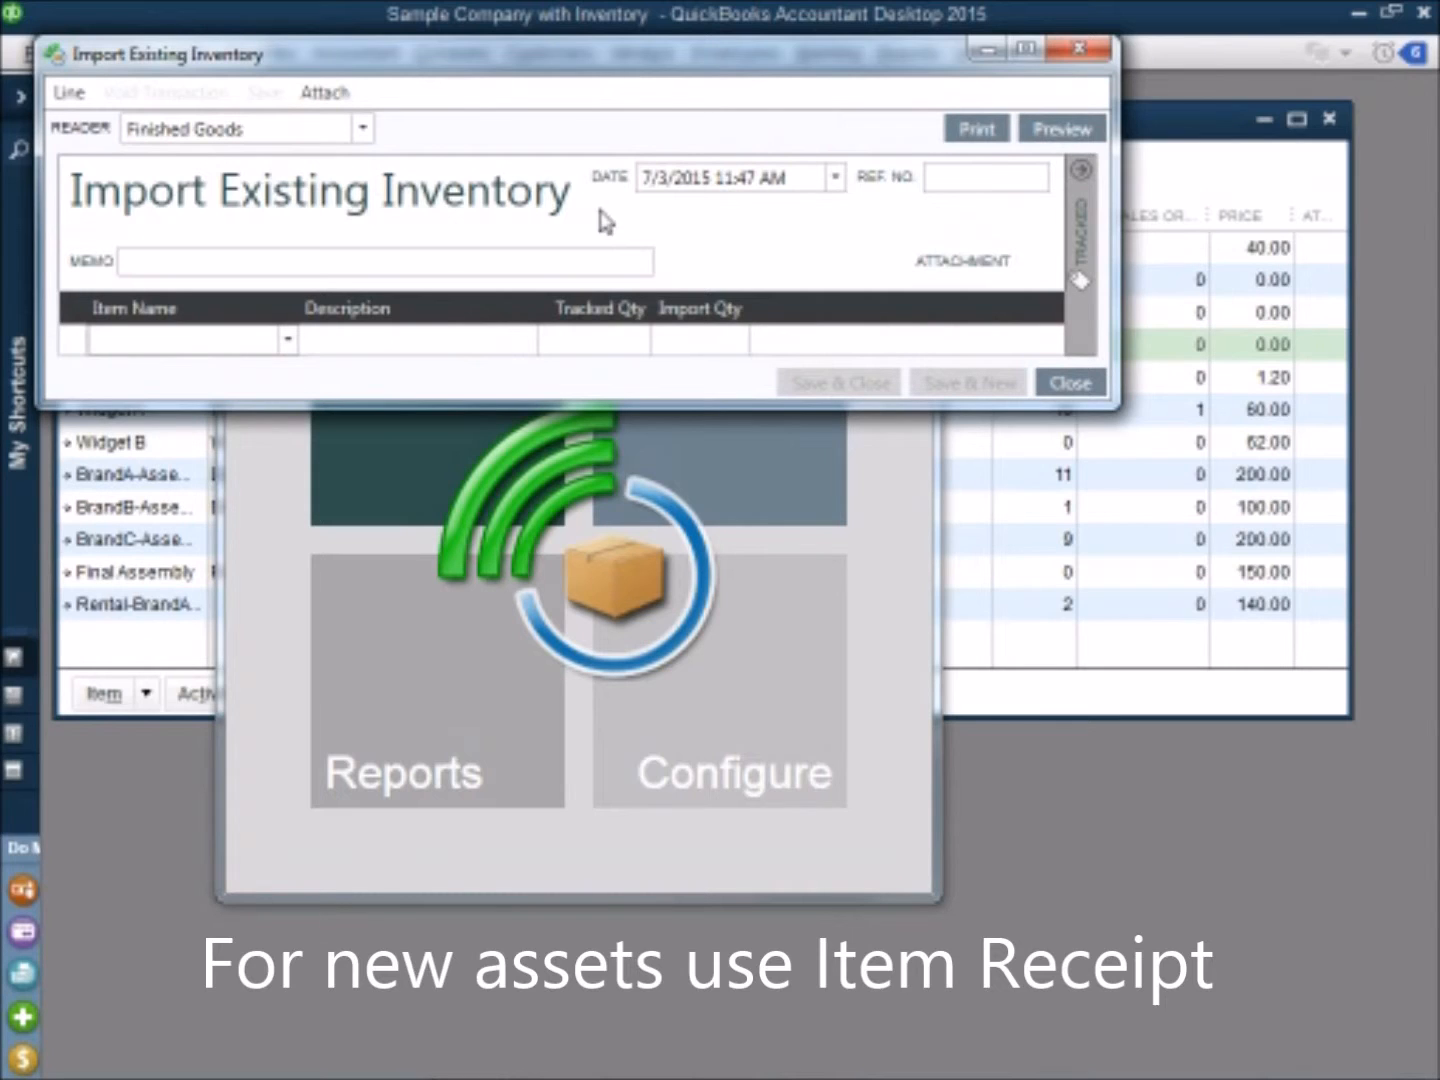
pyautogui.click(288, 343)
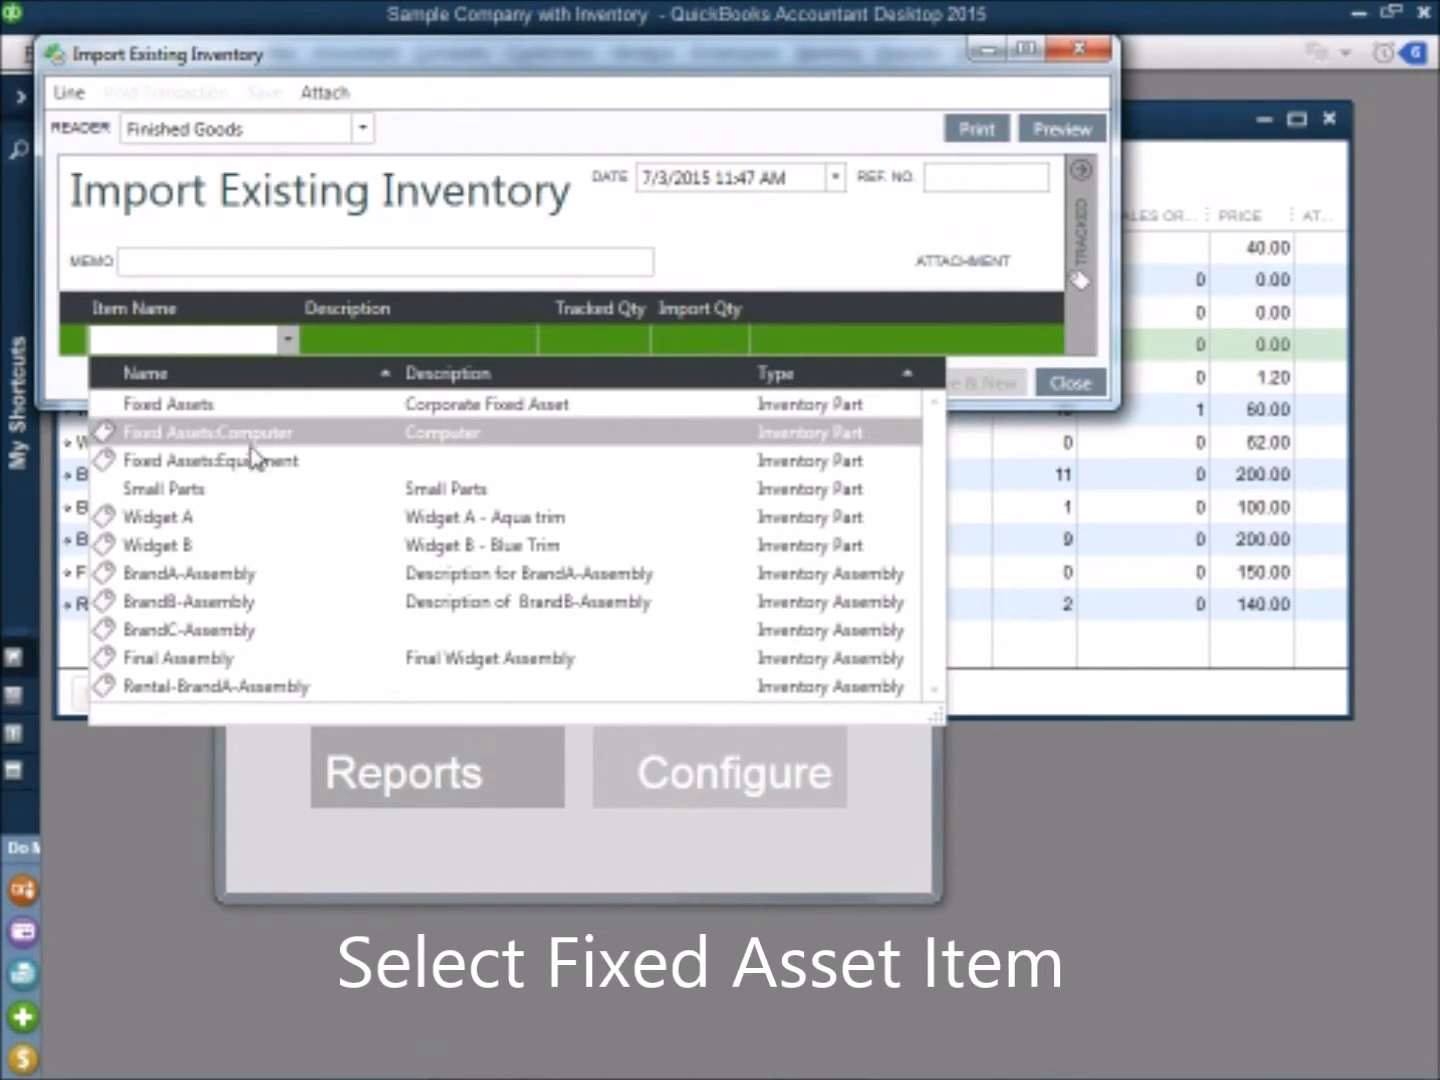
pyautogui.click(262, 478)
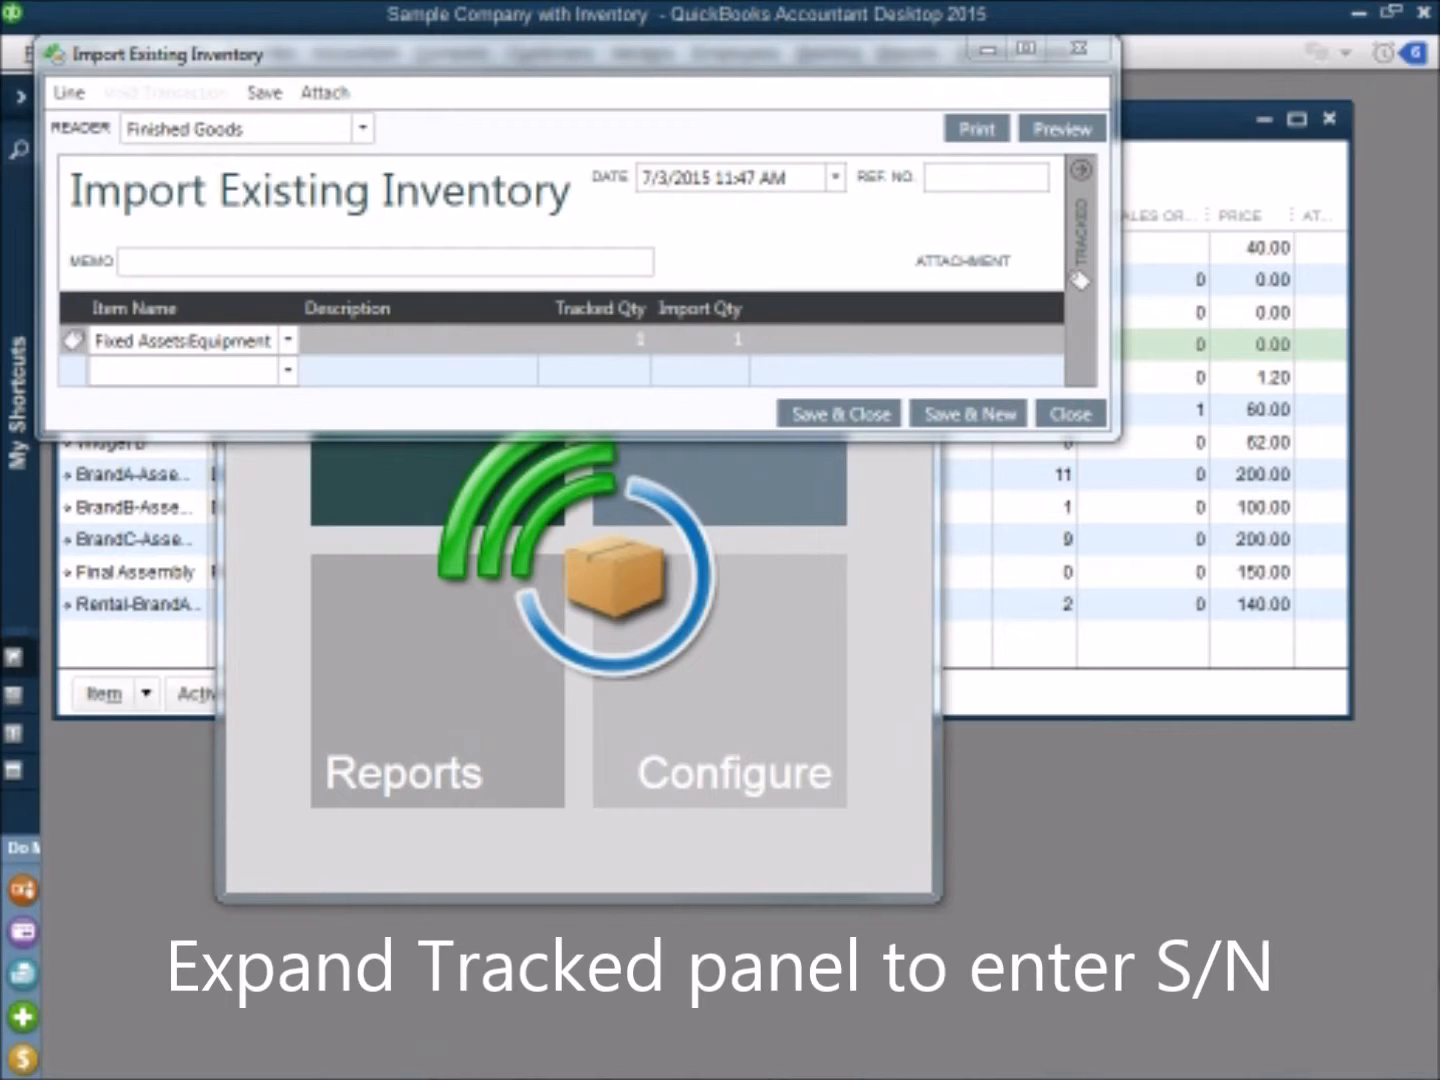
# Step: Enter the tracked serial numbers Equipment1 and Equipment2 for the Equipment line, then close the import and save its changes
pyautogui.click(1083, 175)
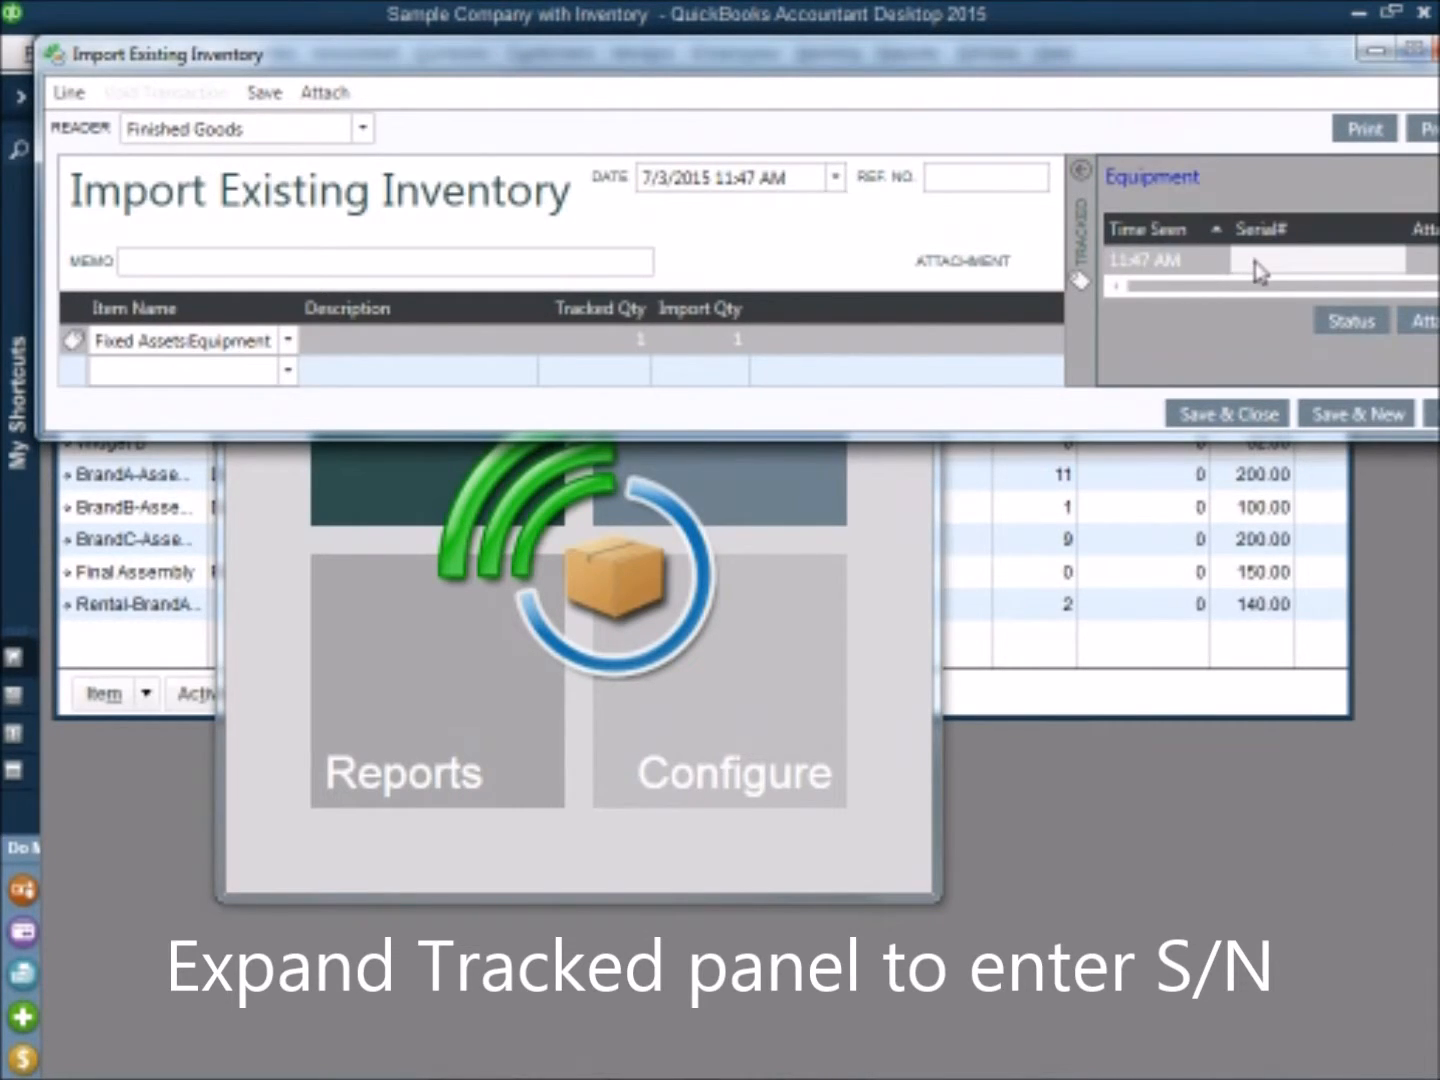
pyautogui.click(1255, 261)
pyautogui.write('Equipment1')
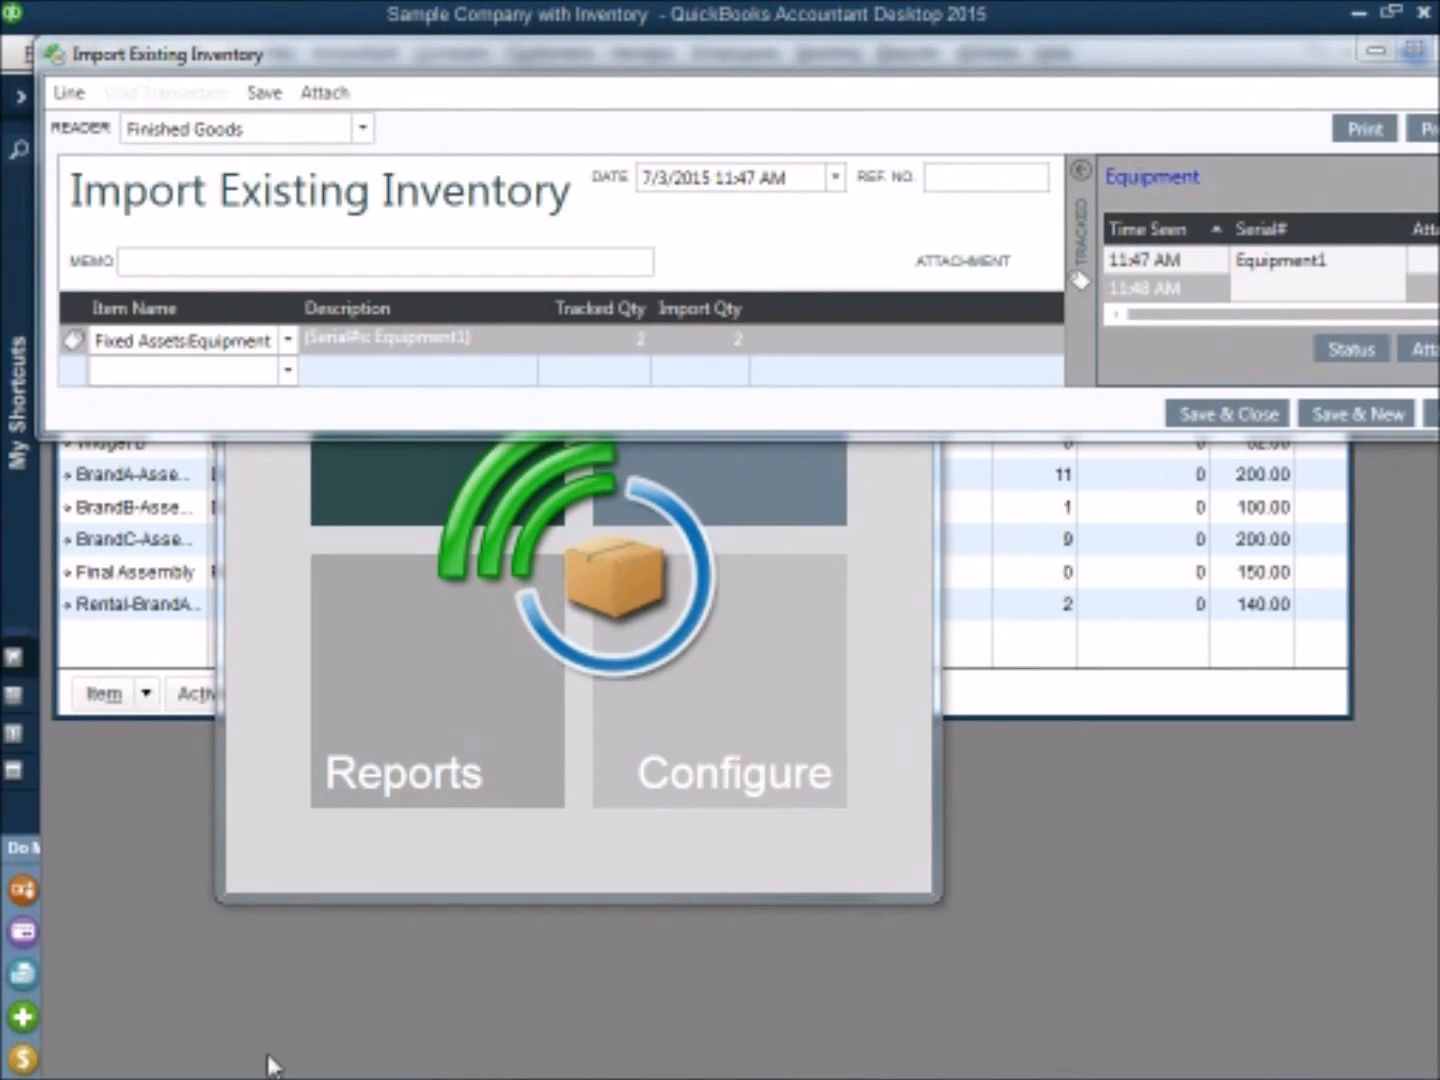
pyautogui.click(1265, 290)
pyautogui.write('Equipment2')
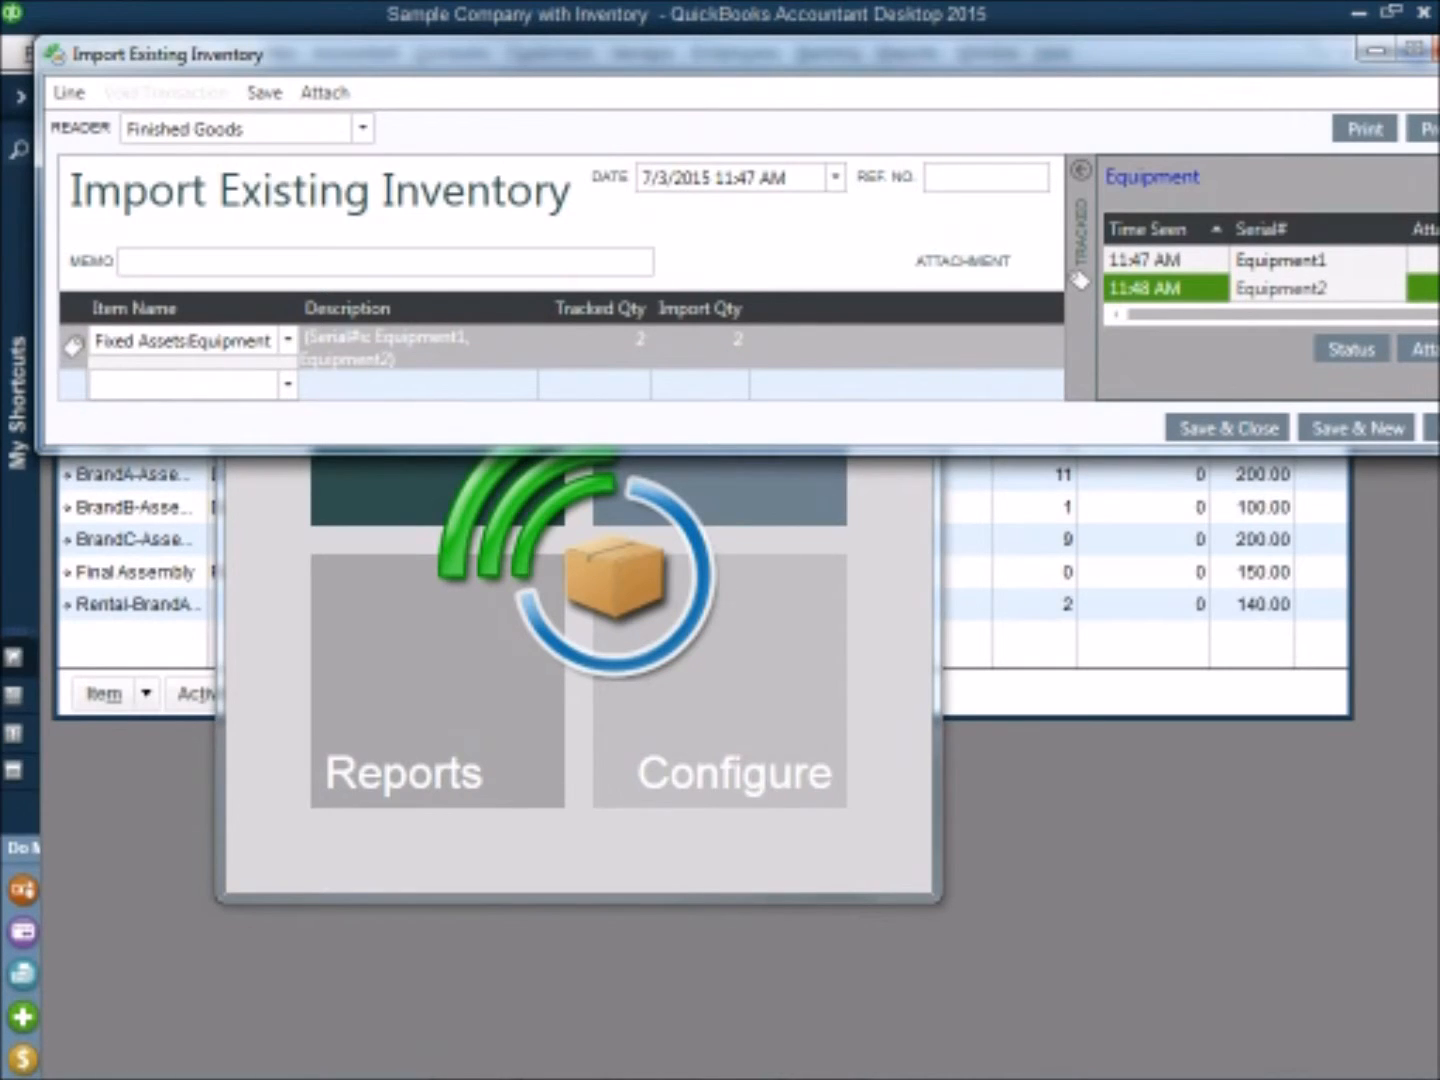
pyautogui.click(1435, 430)
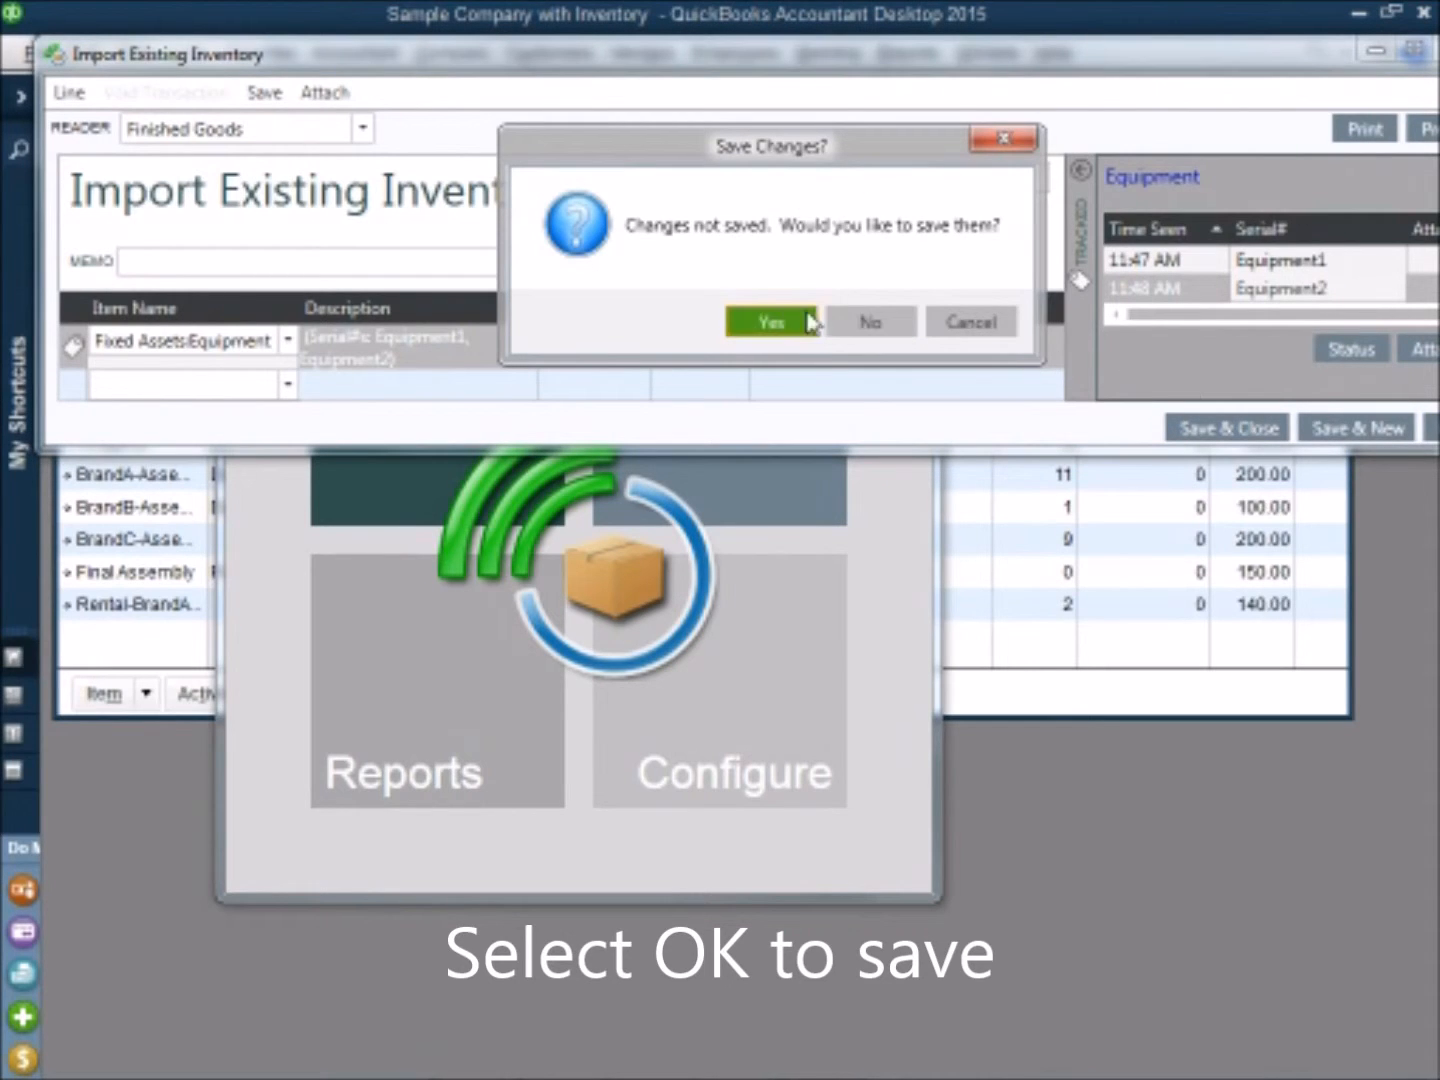
pyautogui.click(788, 321)
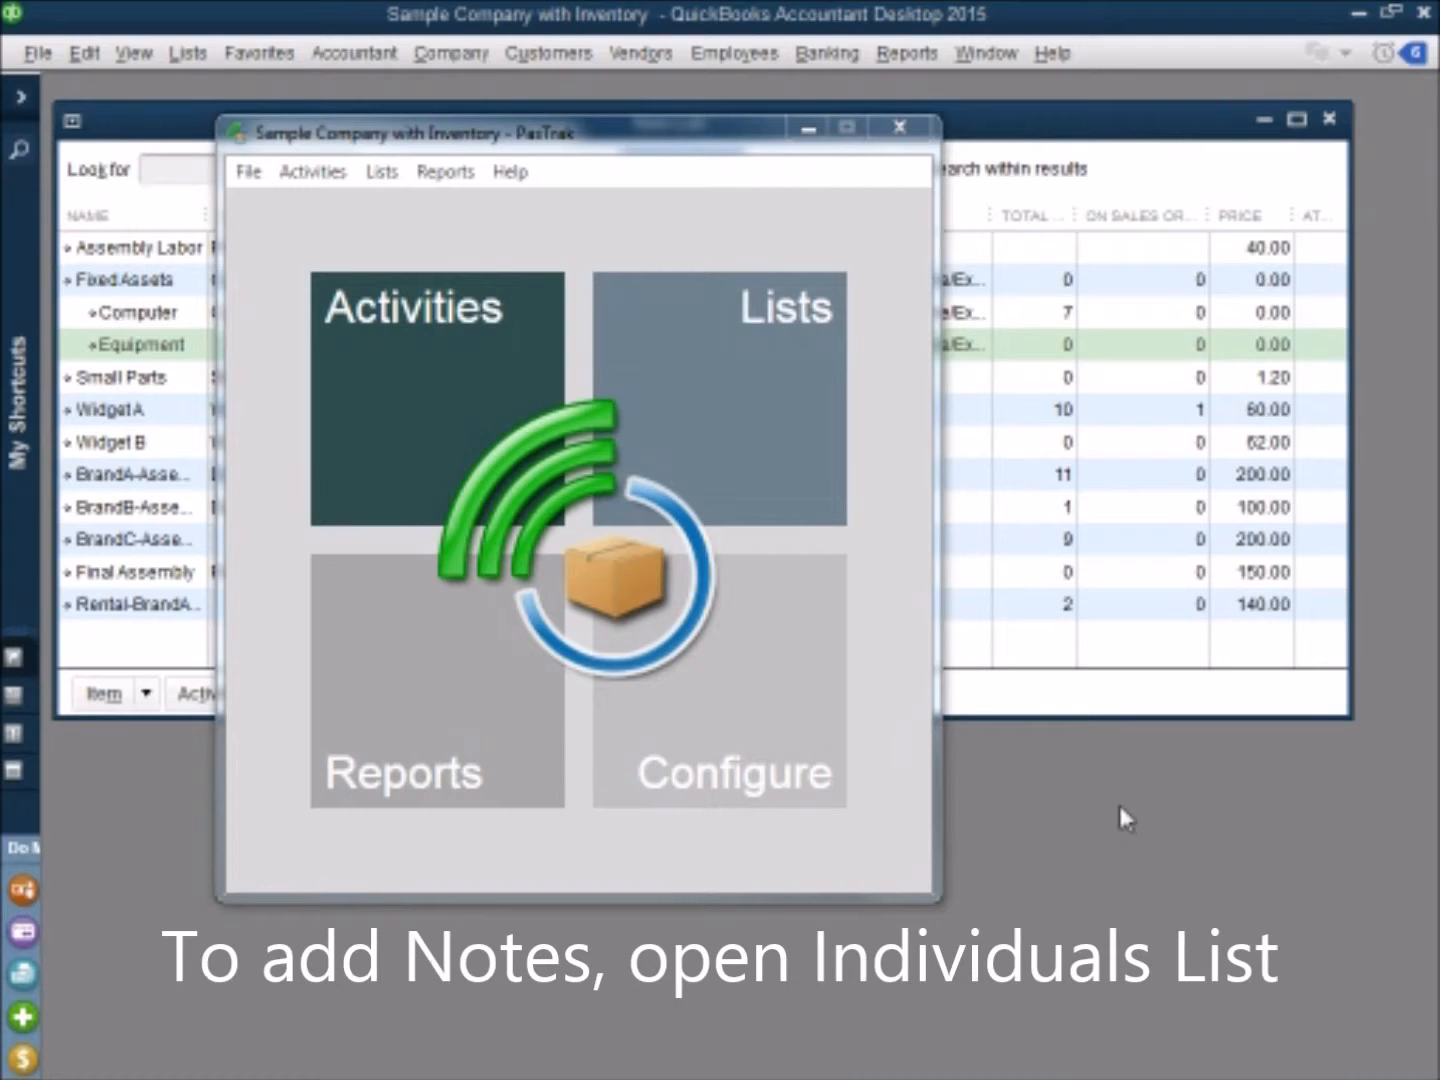
# Step: Open the Individuals List and search for individuals of the item Fixed Assets:Equipment
pyautogui.click(752, 408)
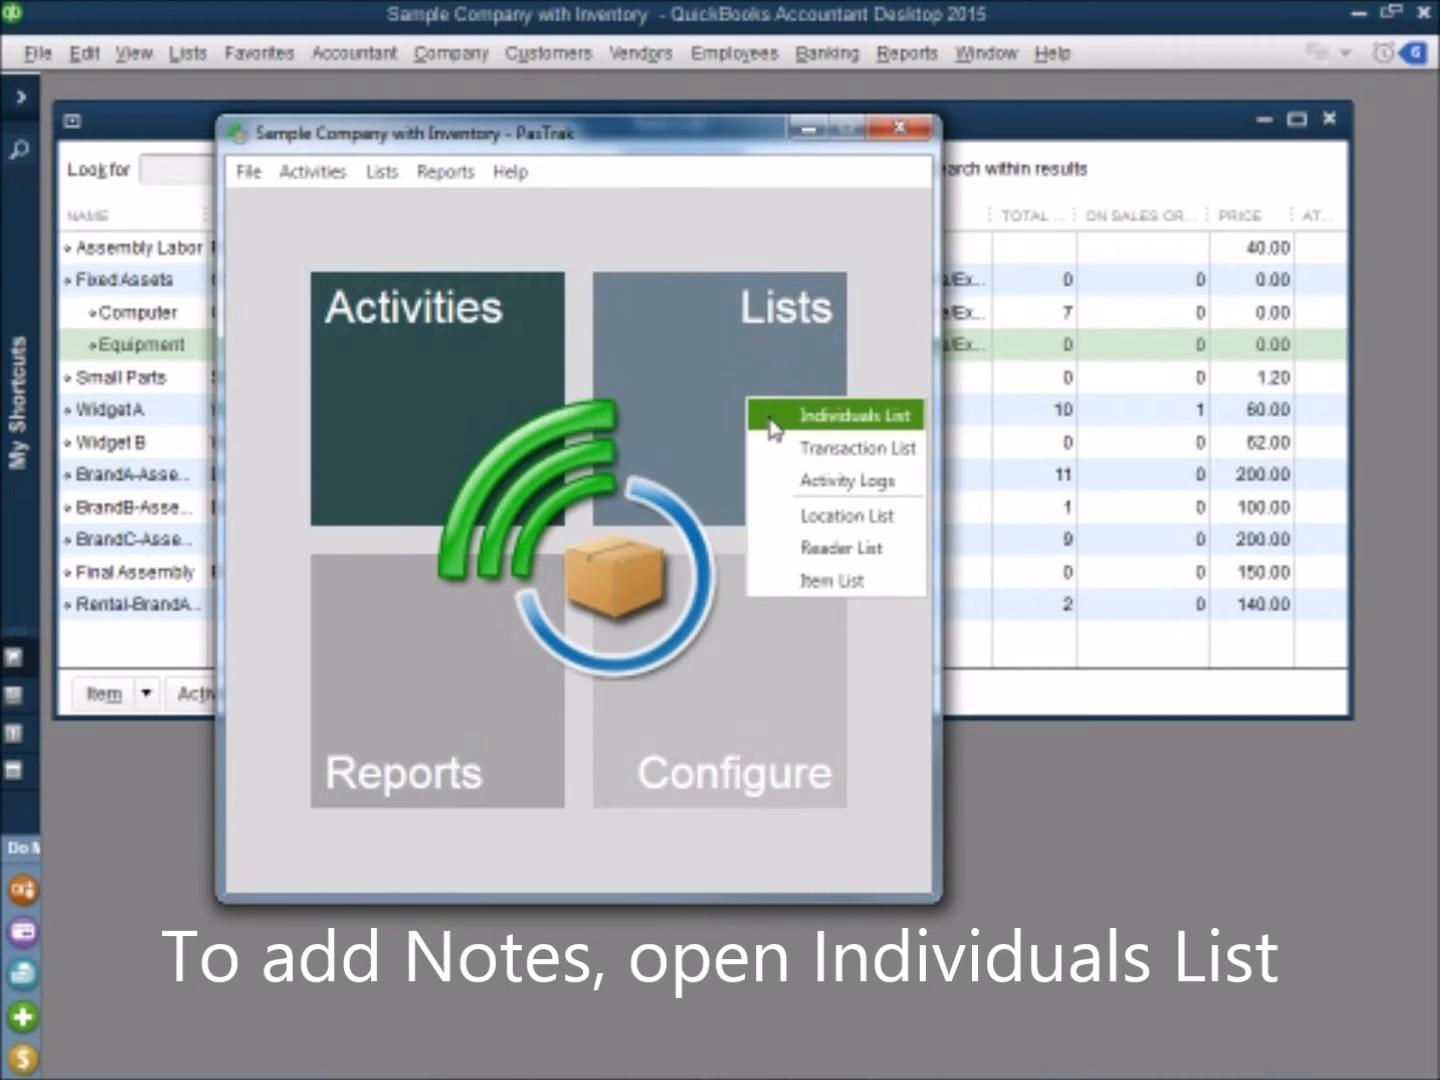
pyautogui.click(771, 423)
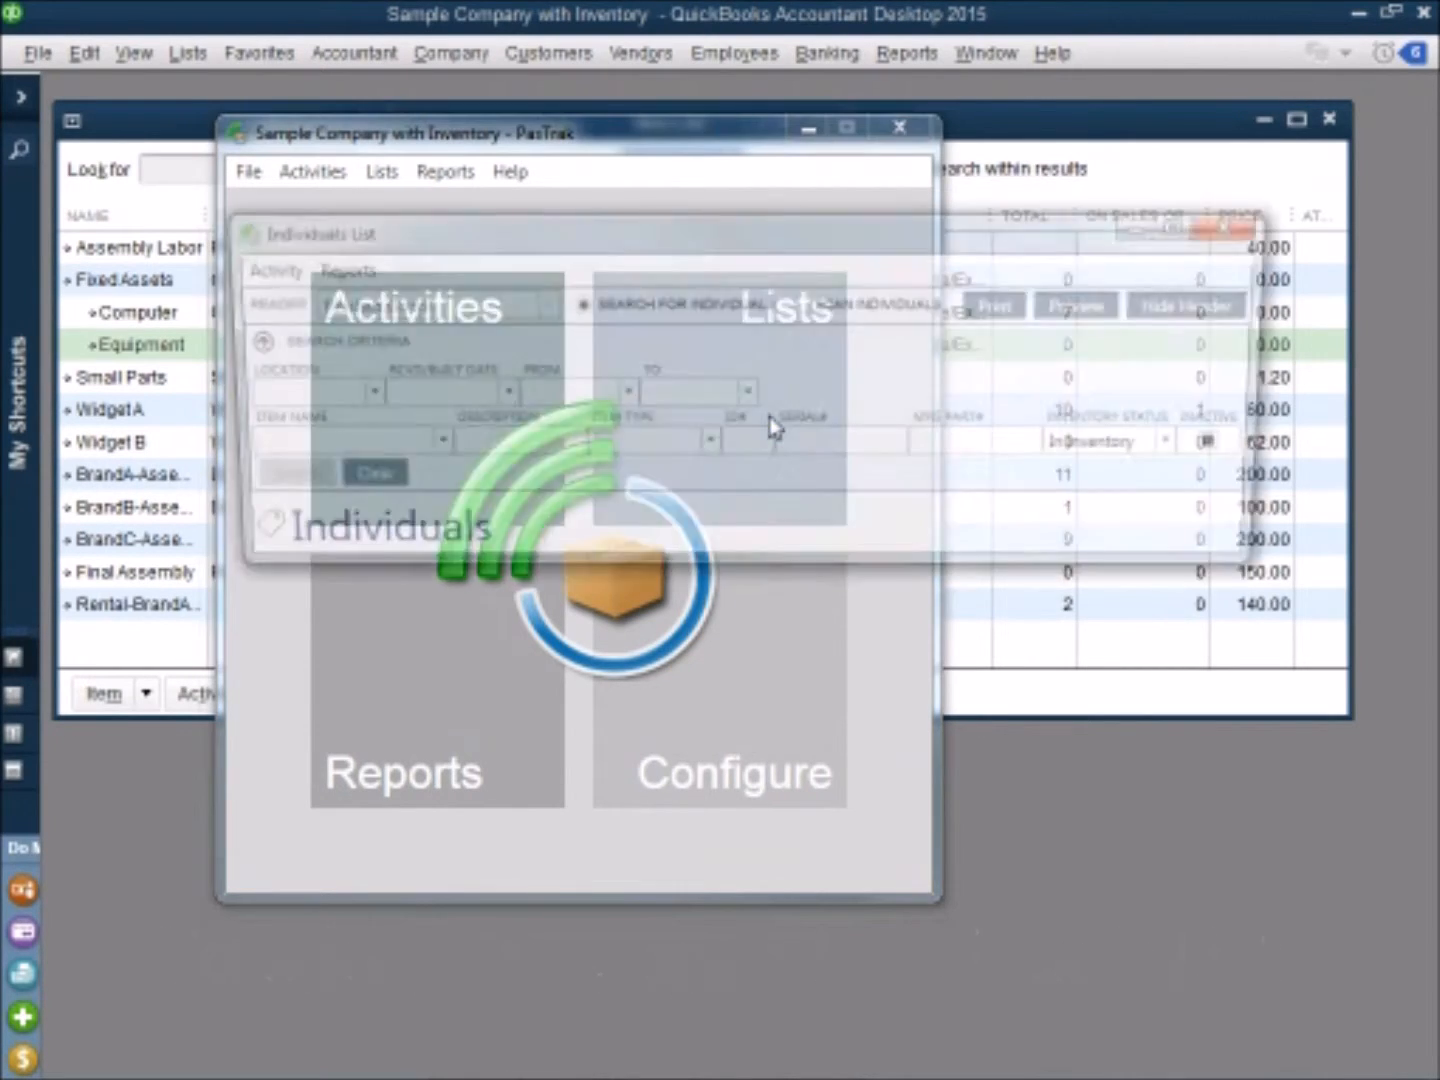
pyautogui.click(426, 447)
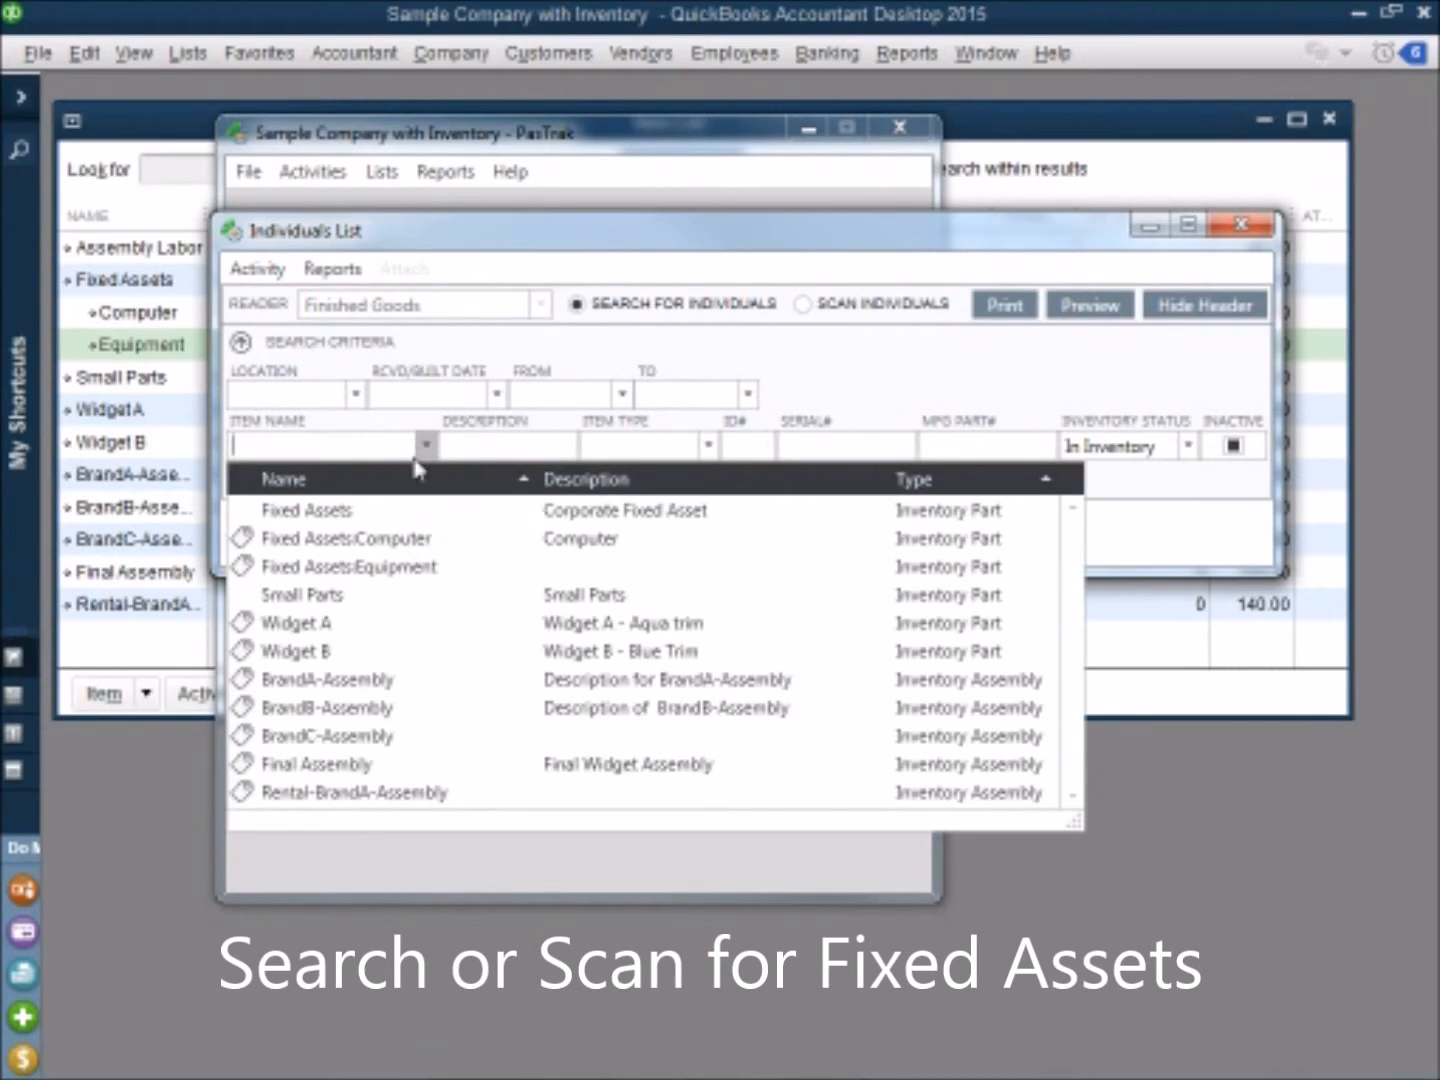
pyautogui.click(391, 571)
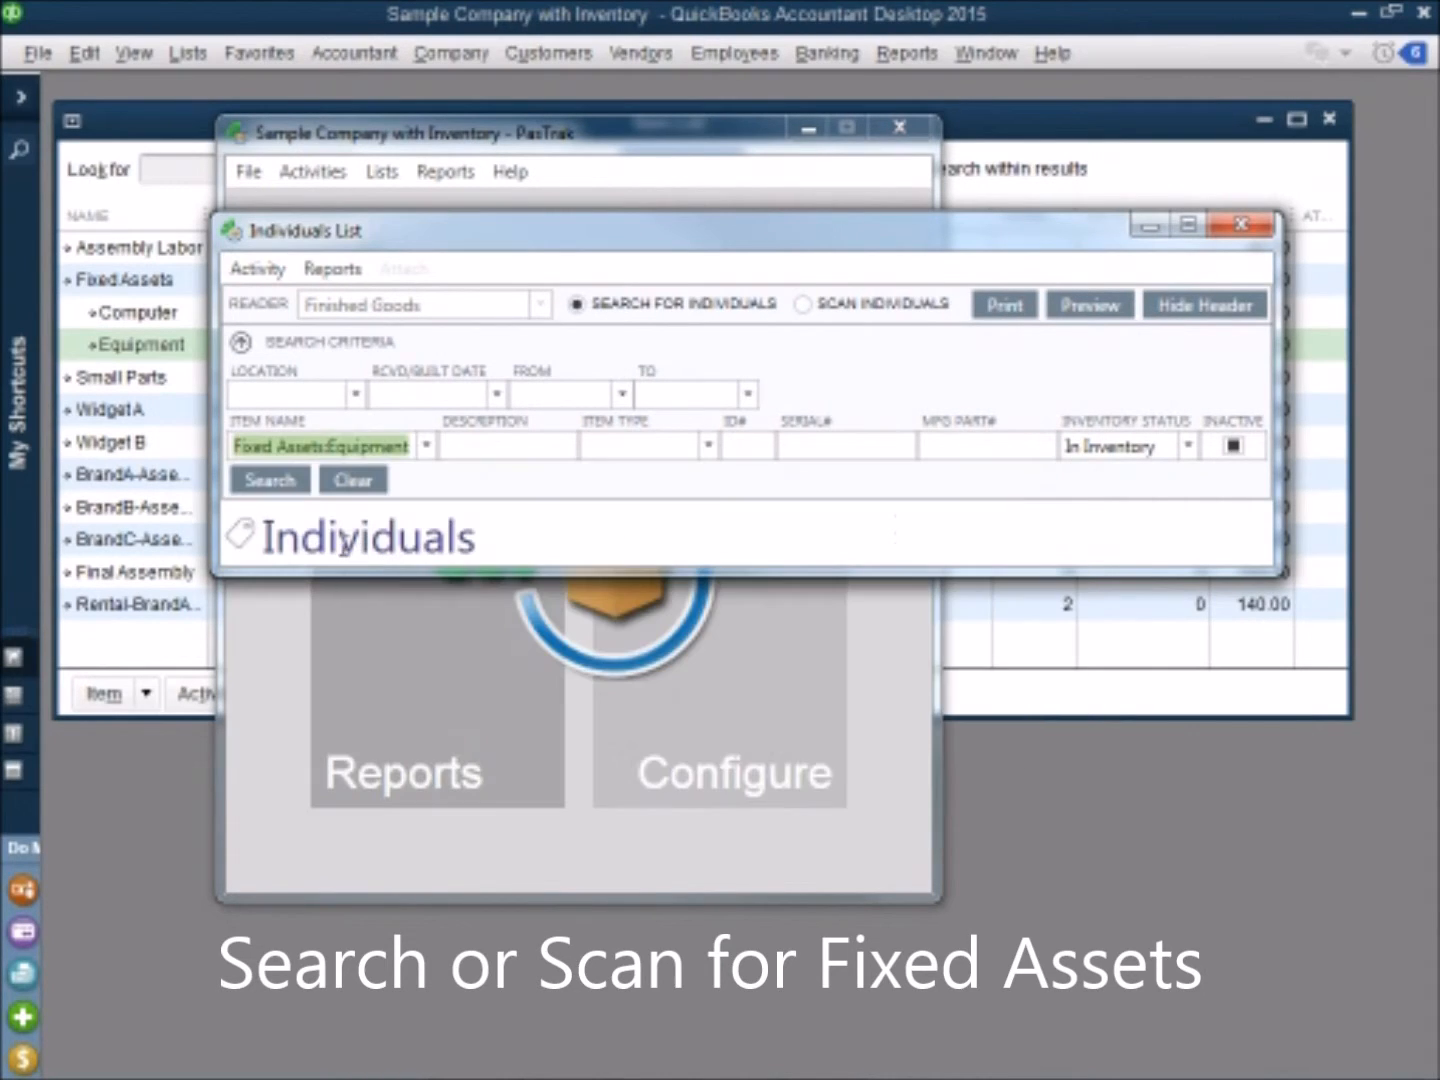
pyautogui.click(280, 481)
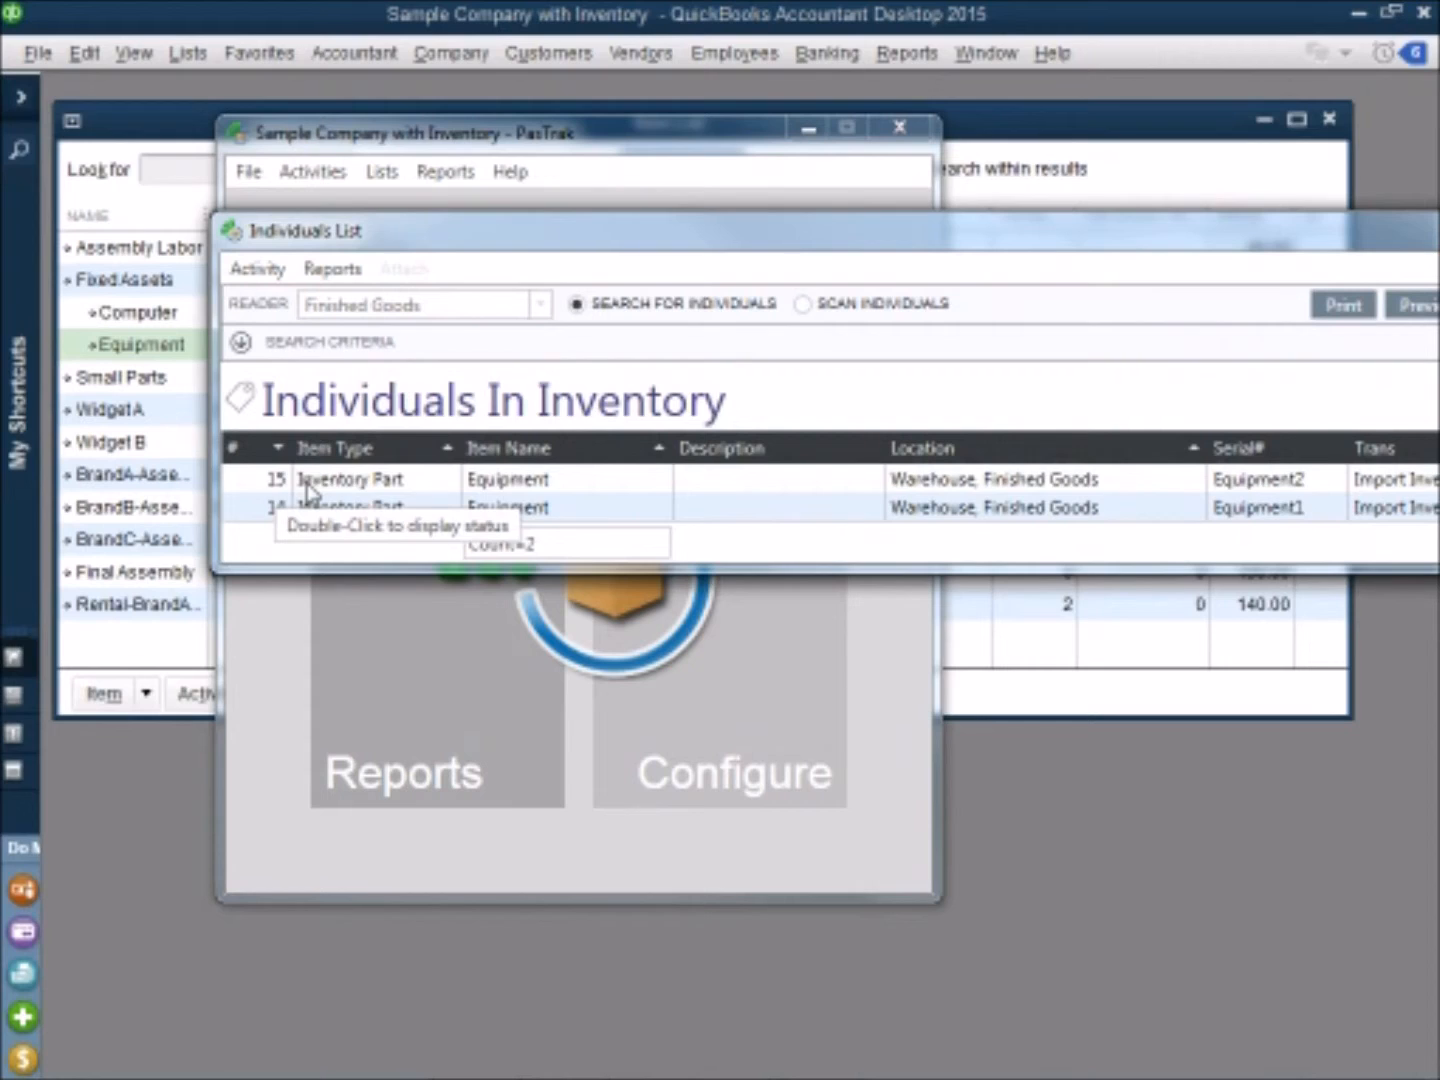
# Step: Open the Equipment2 individual's status with its history shown, and save a new note reading "Inspected, pass"
pyautogui.click(309, 483)
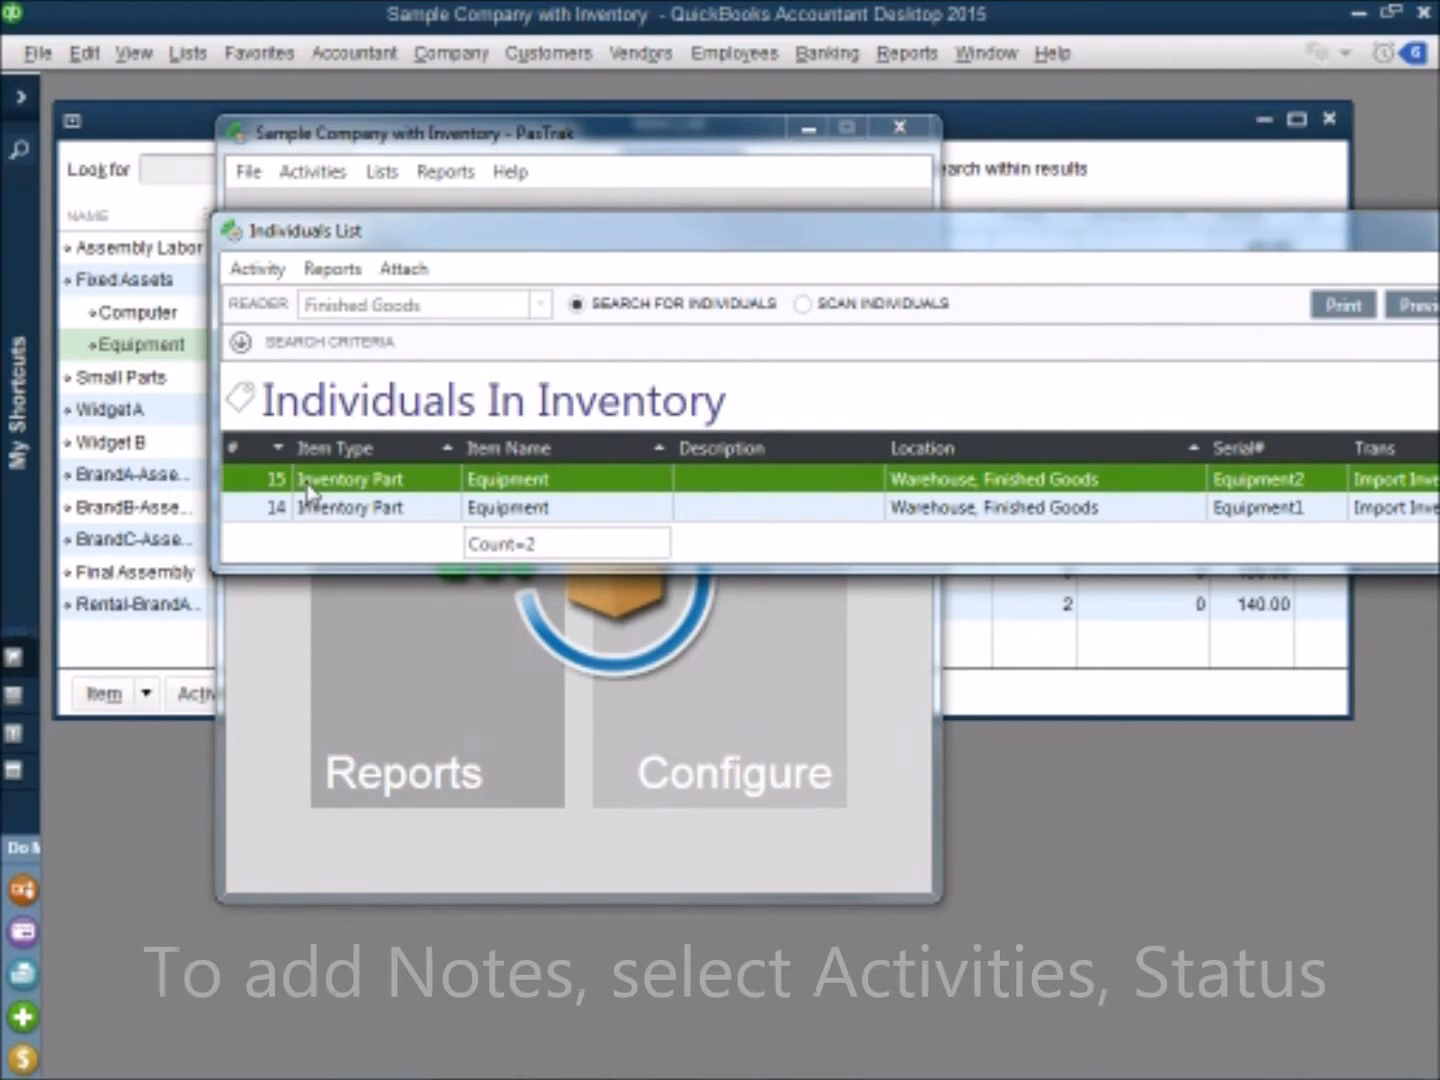
pyautogui.click(255, 273)
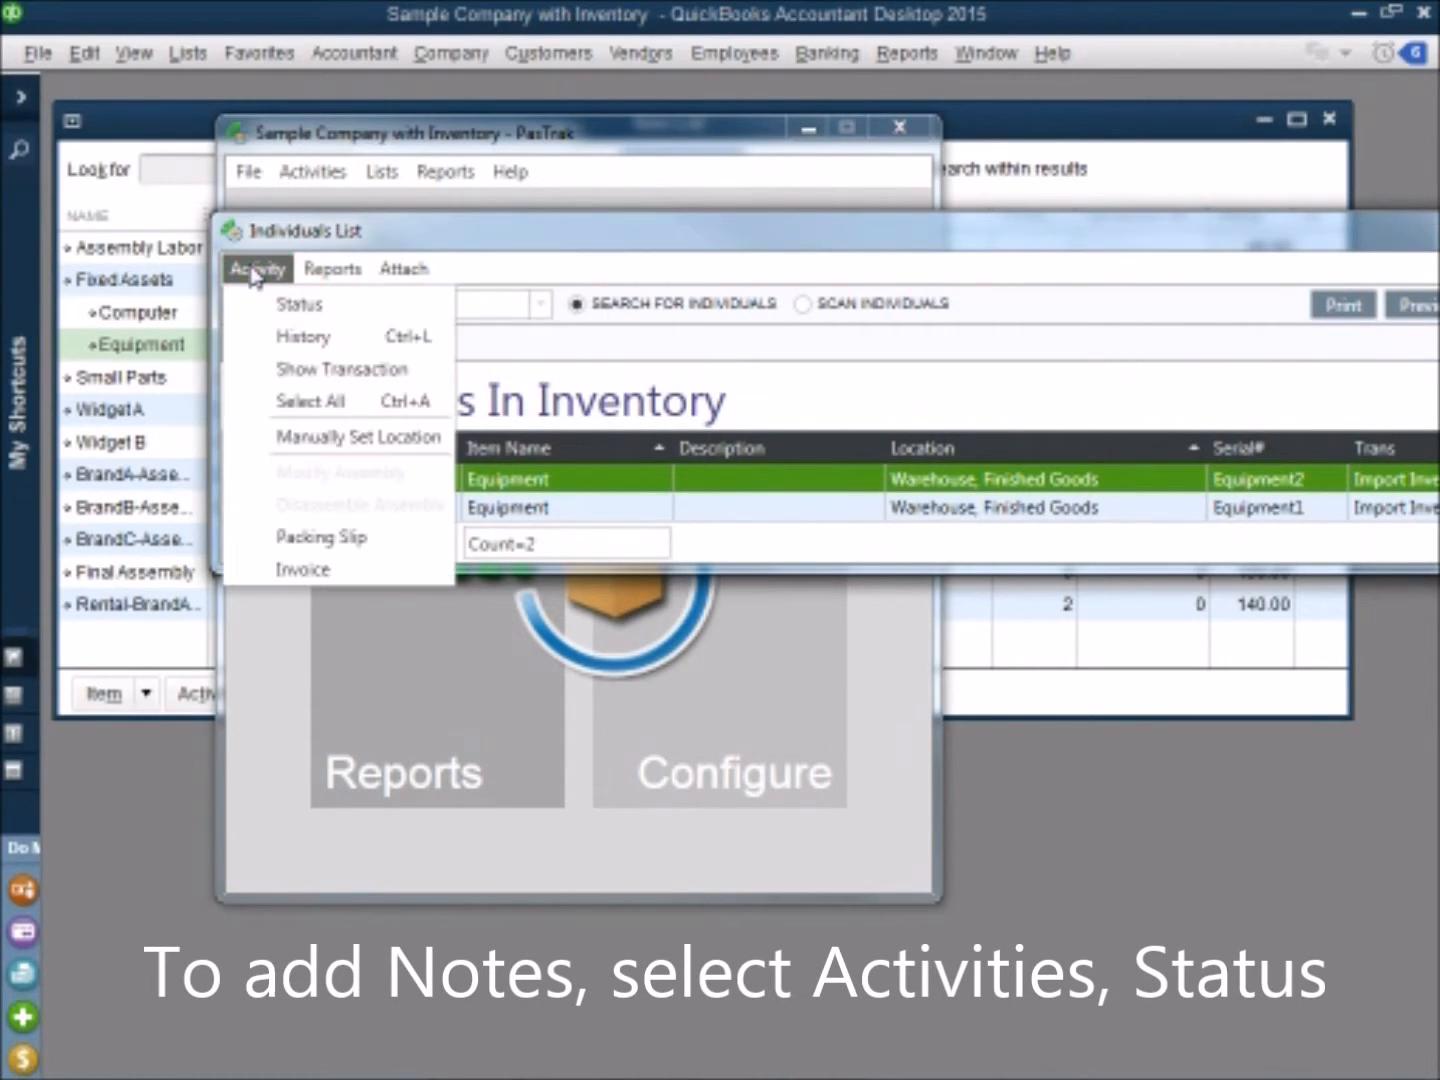
pyautogui.click(298, 304)
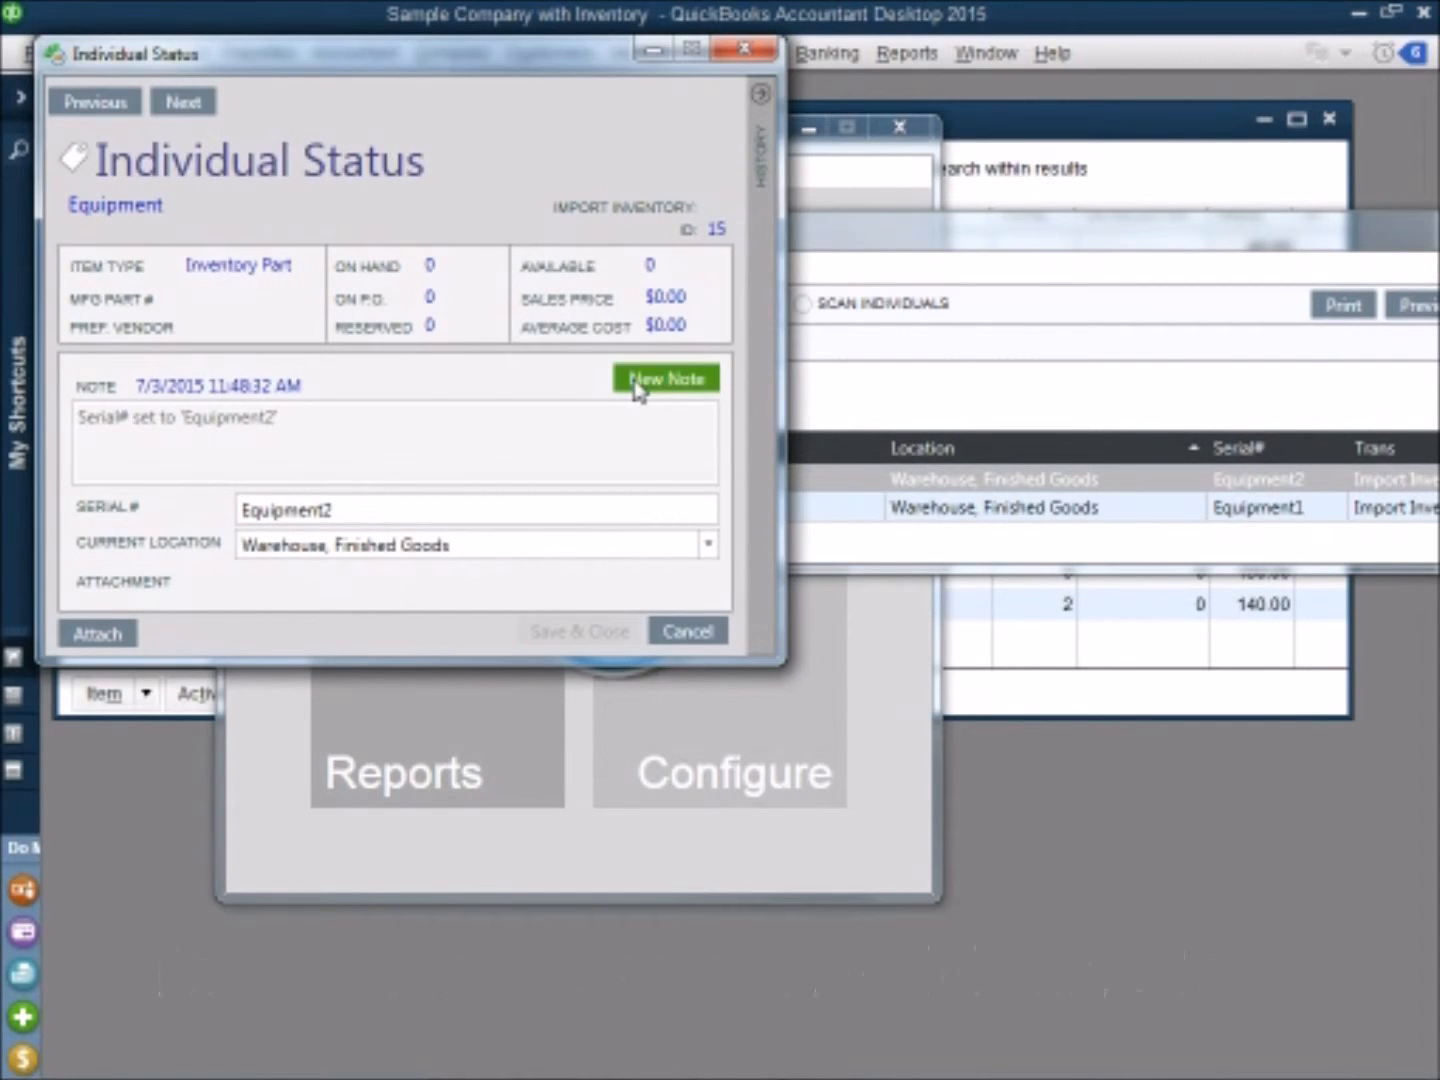
pyautogui.click(762, 95)
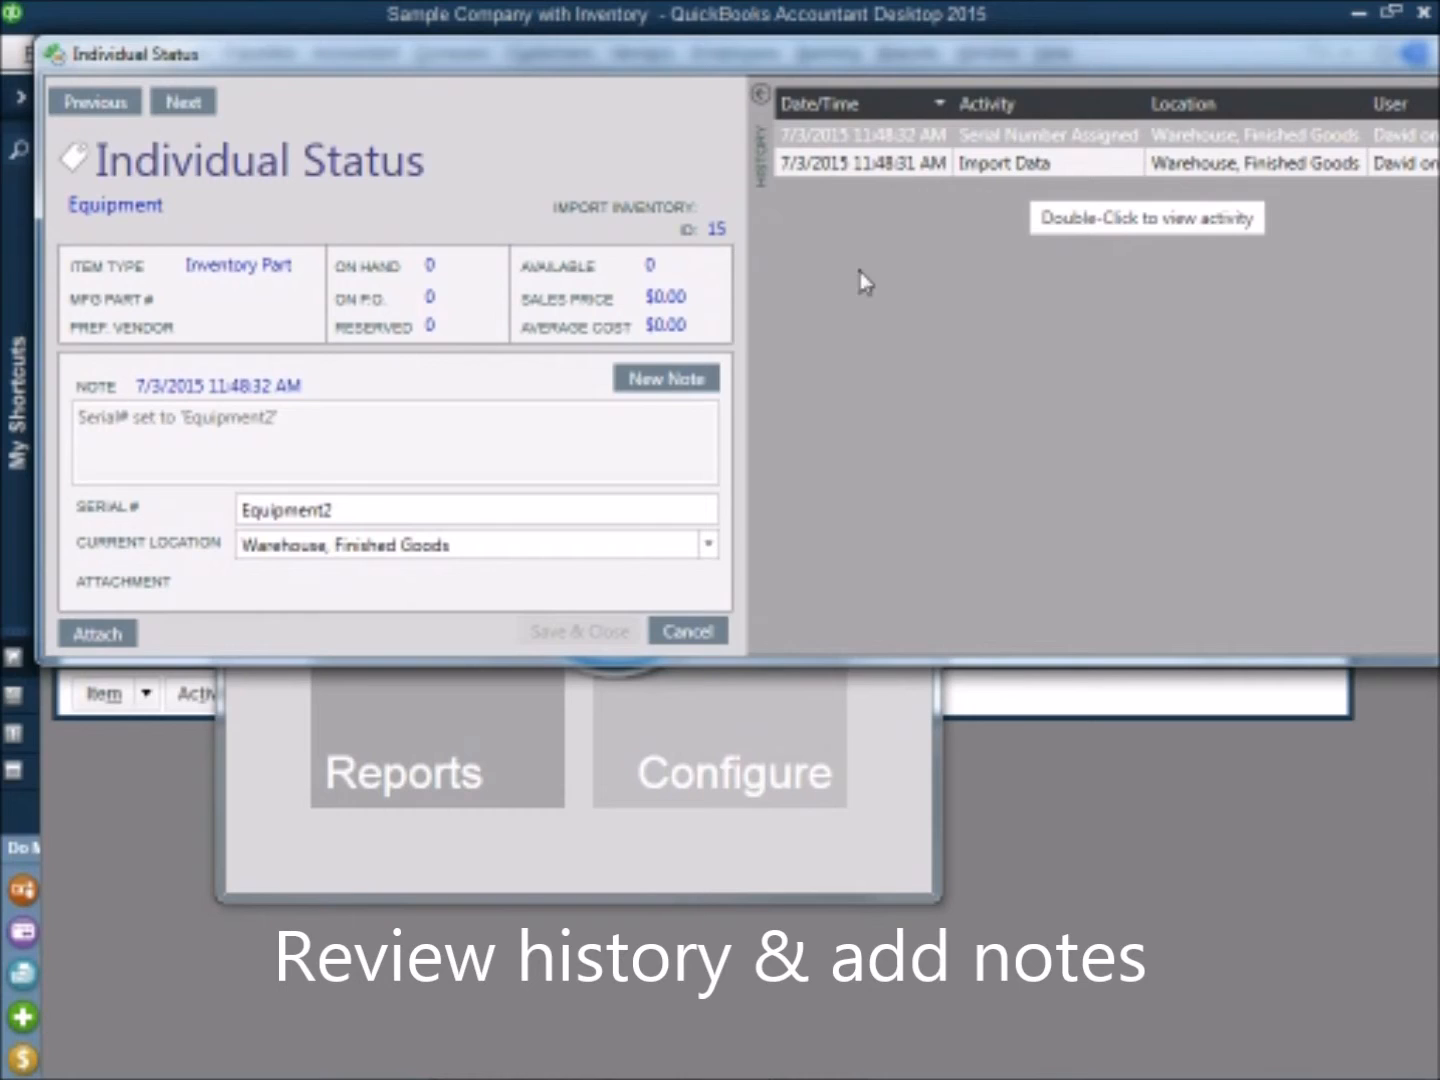
pyautogui.click(668, 381)
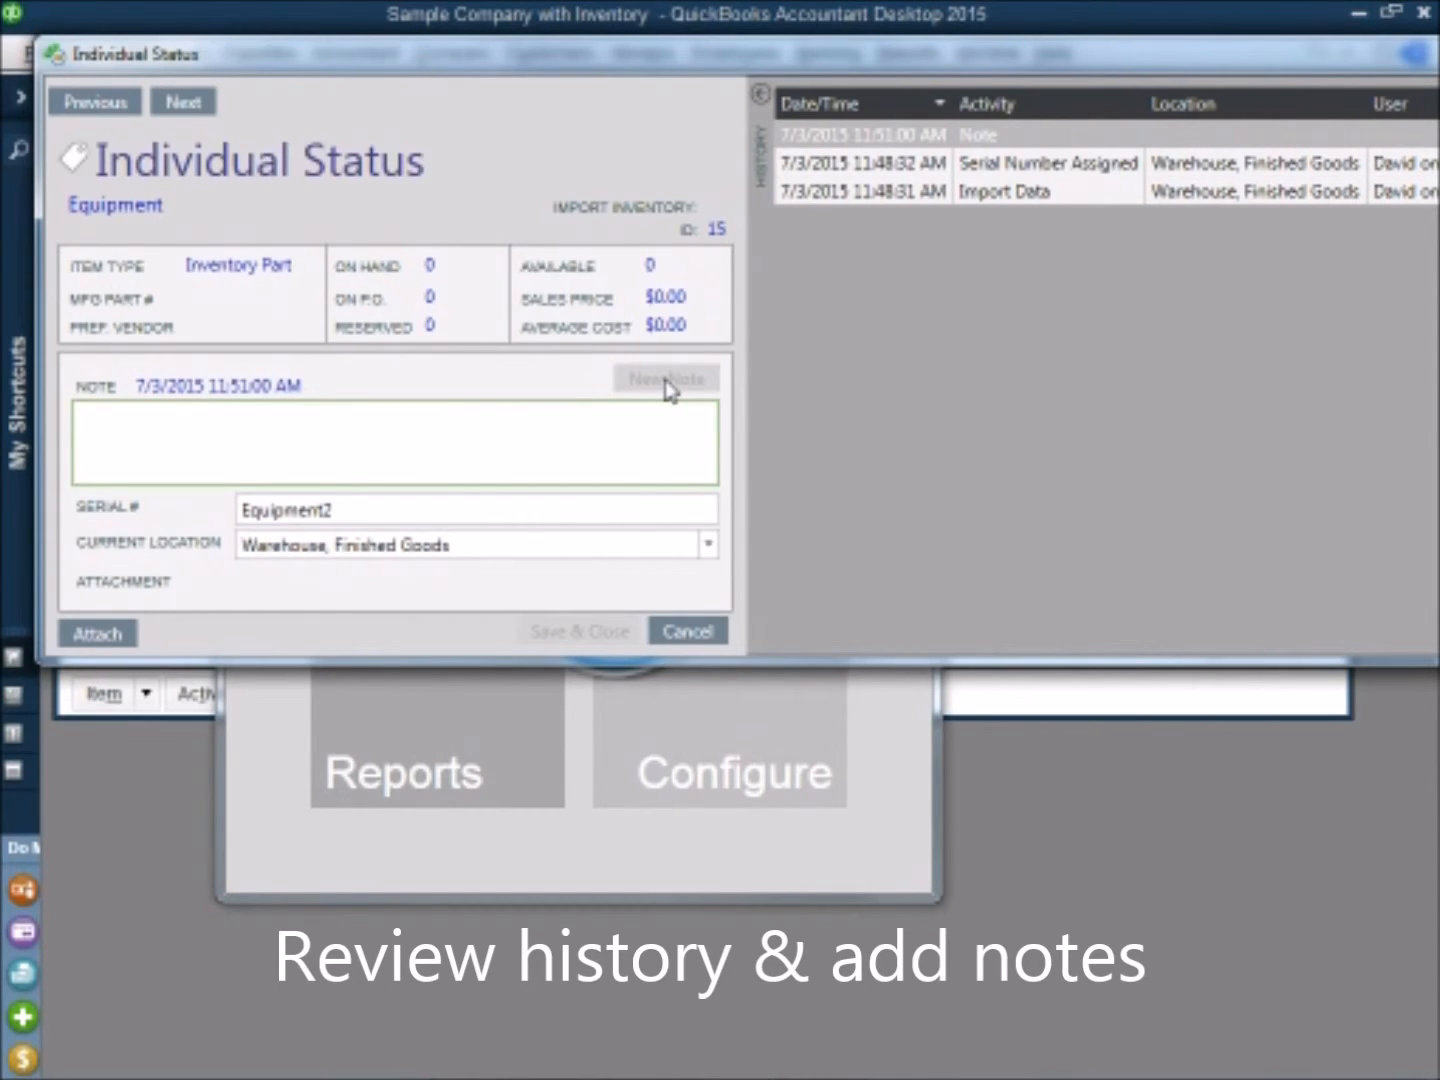
pyautogui.write('Inspected, passed')
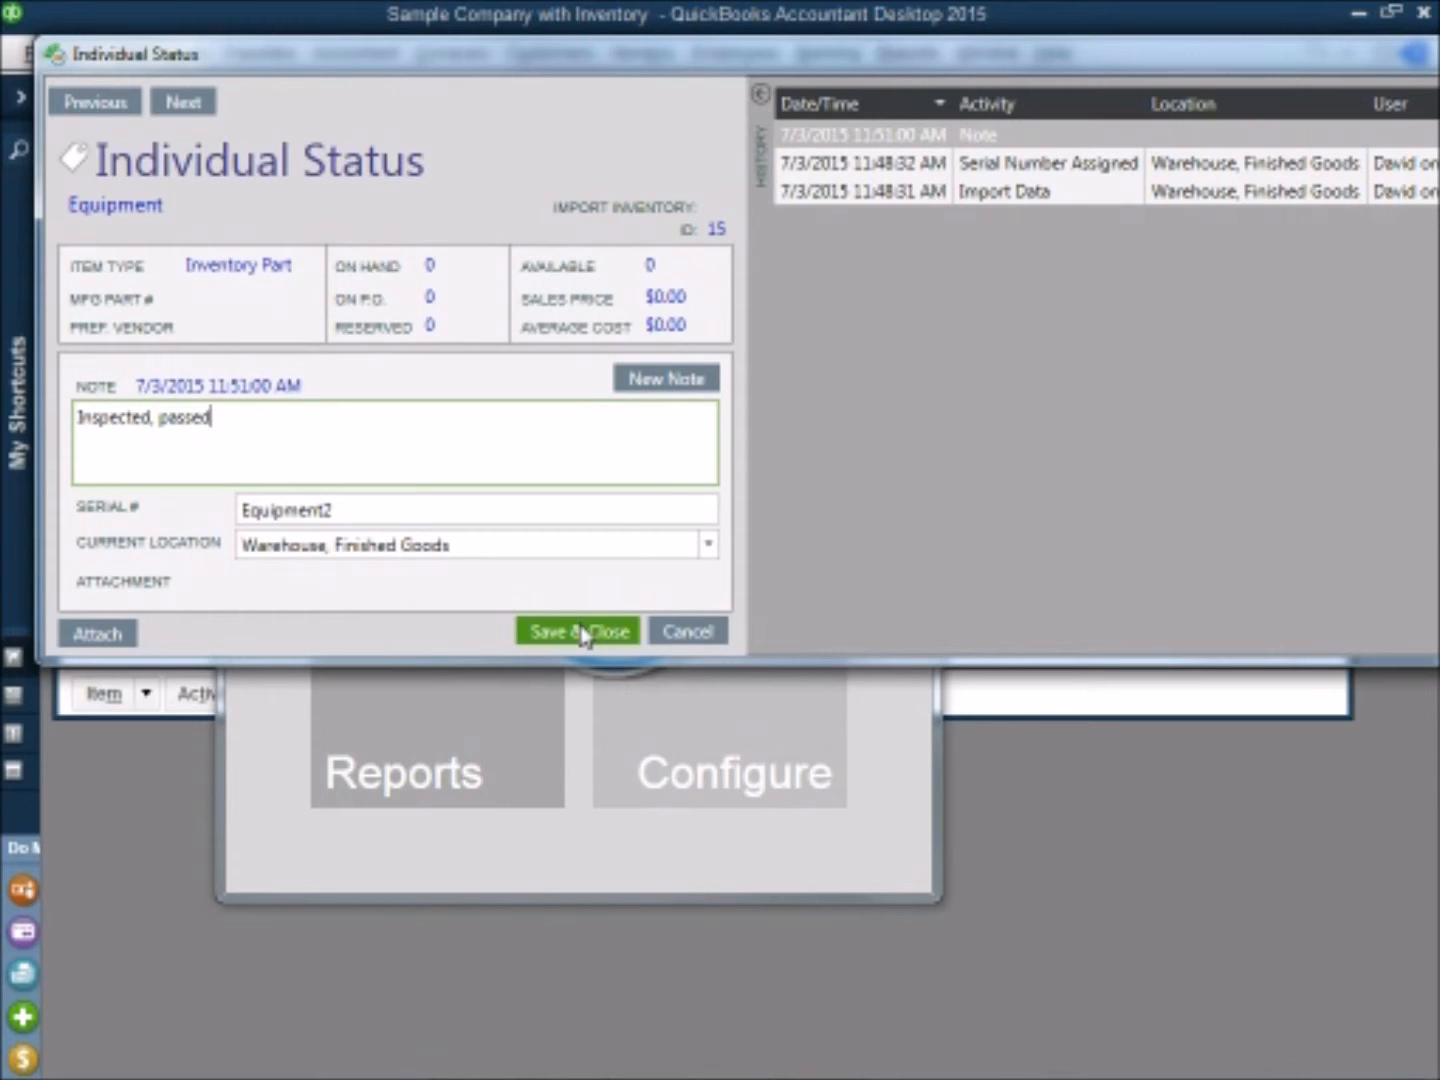
pyautogui.click(583, 633)
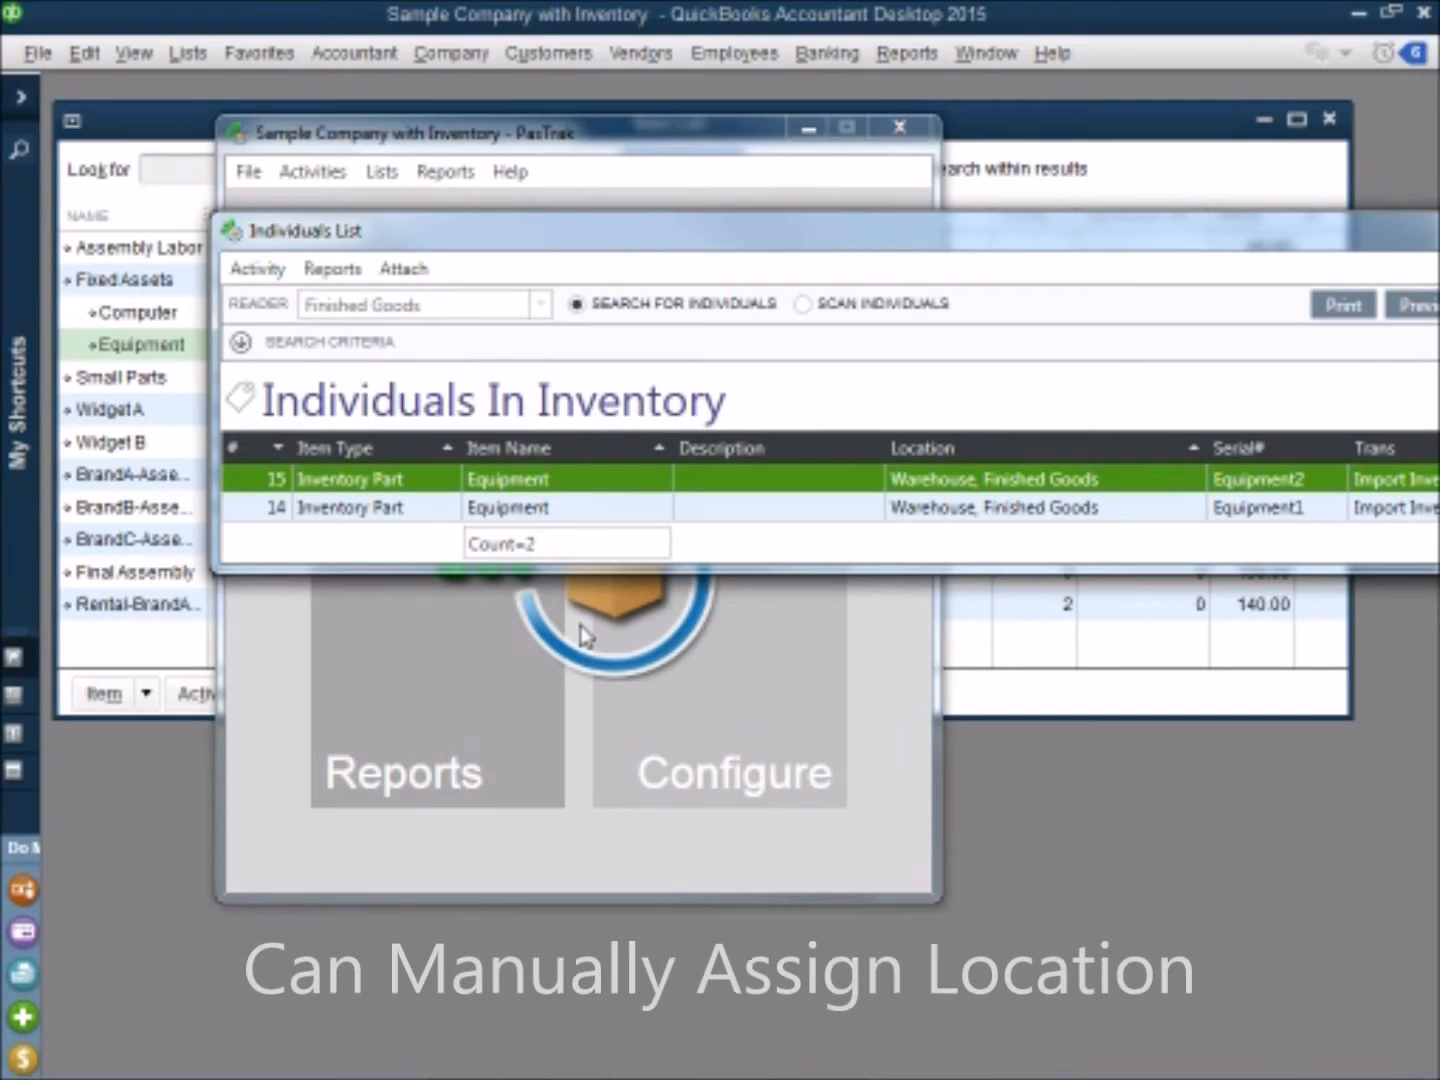
# Step: Manually set the Equipment2 individual's location to Warehouse, Production, and close the Individuals List
pyautogui.rightClick(924, 491)
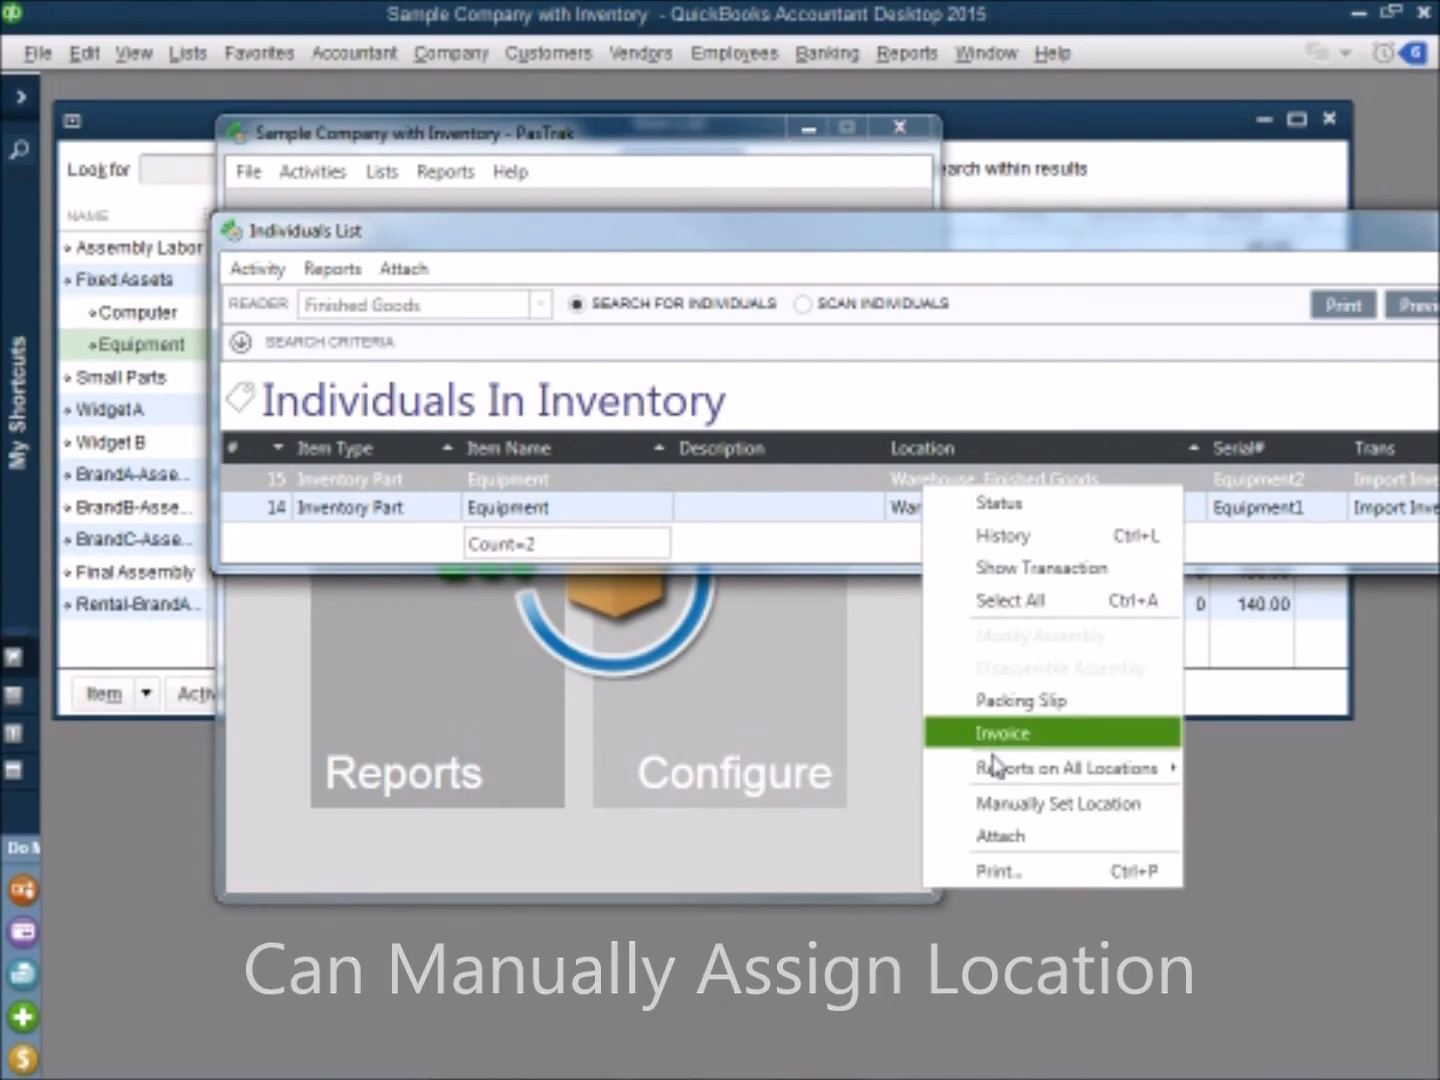
pyautogui.click(1013, 814)
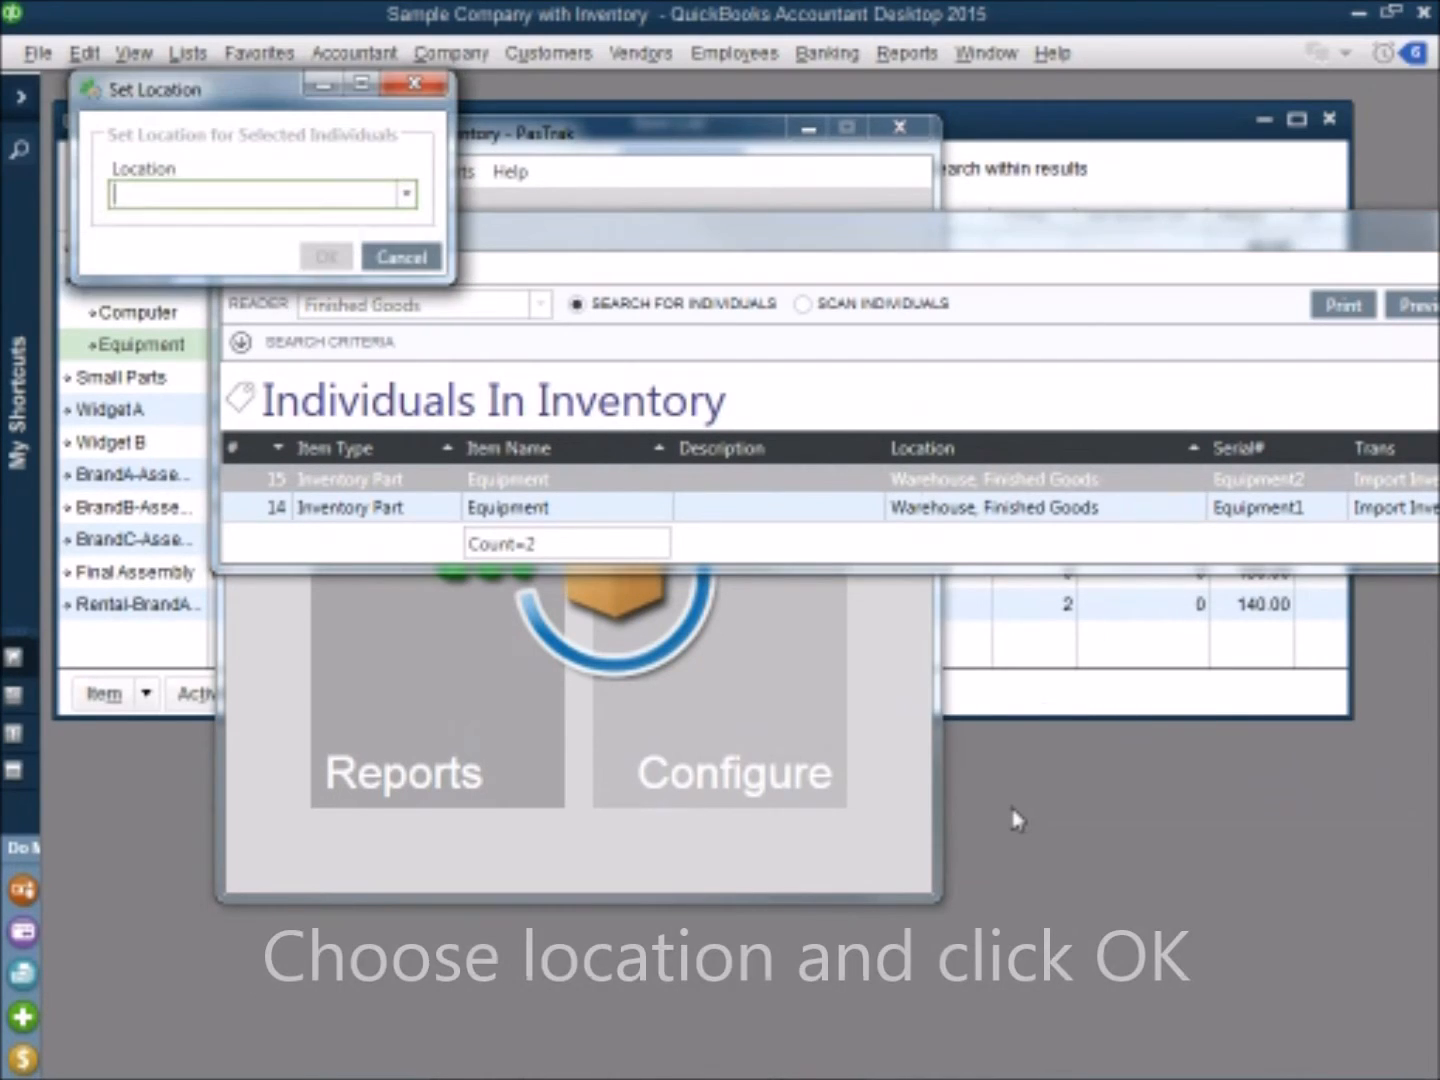
pyautogui.click(406, 195)
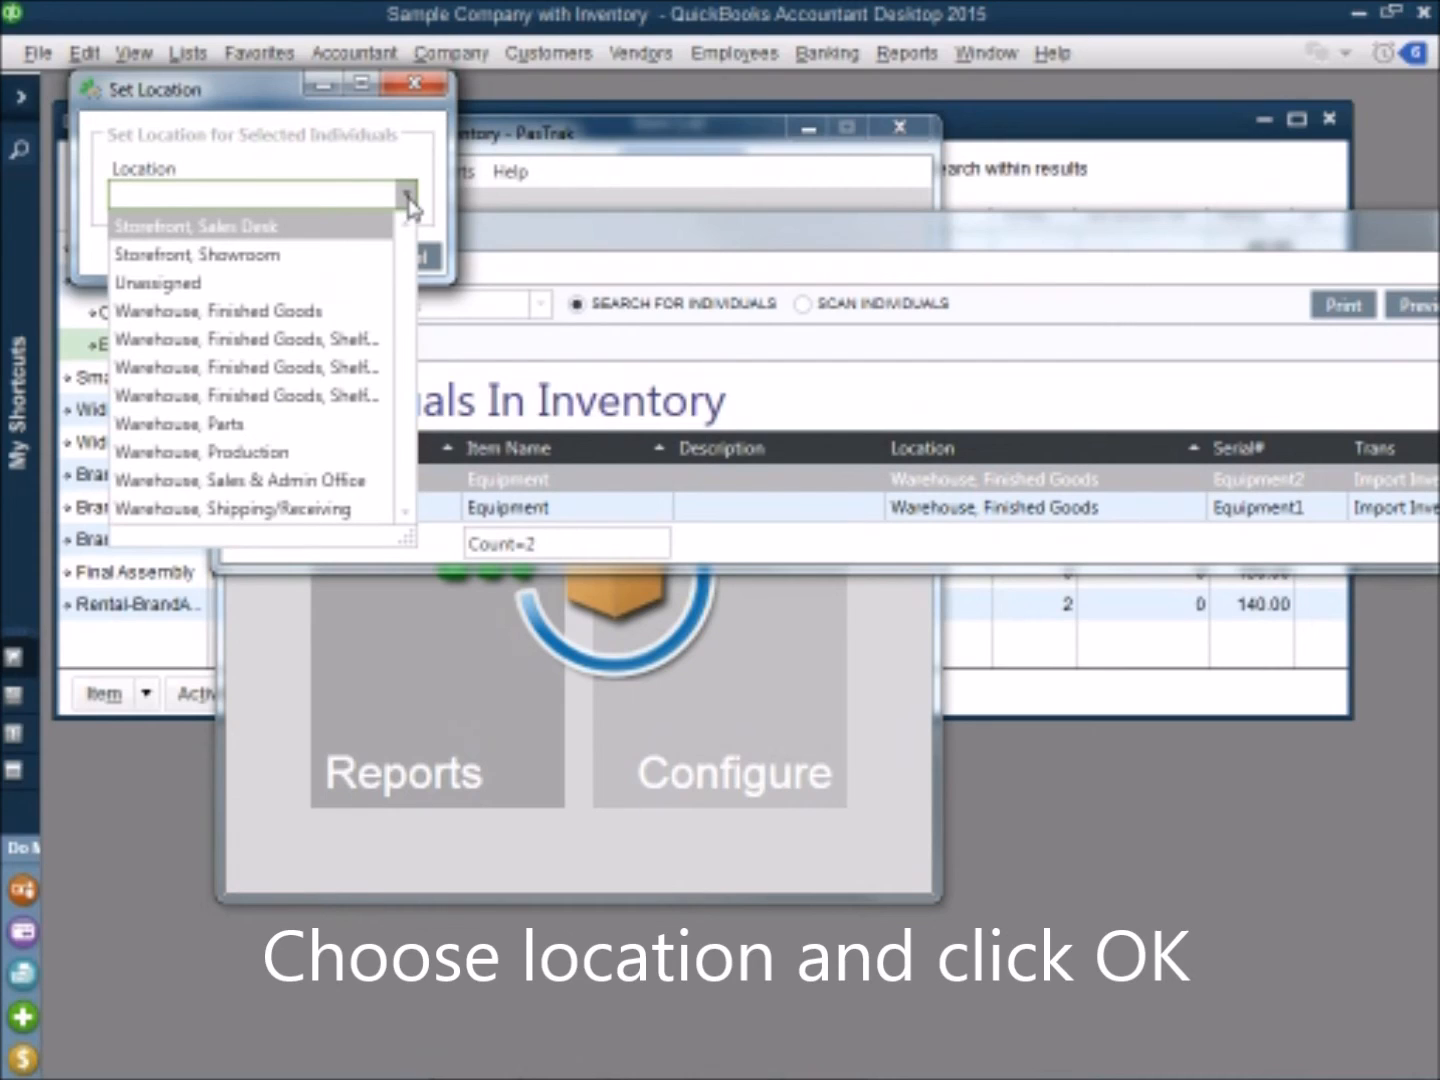
pyautogui.click(285, 455)
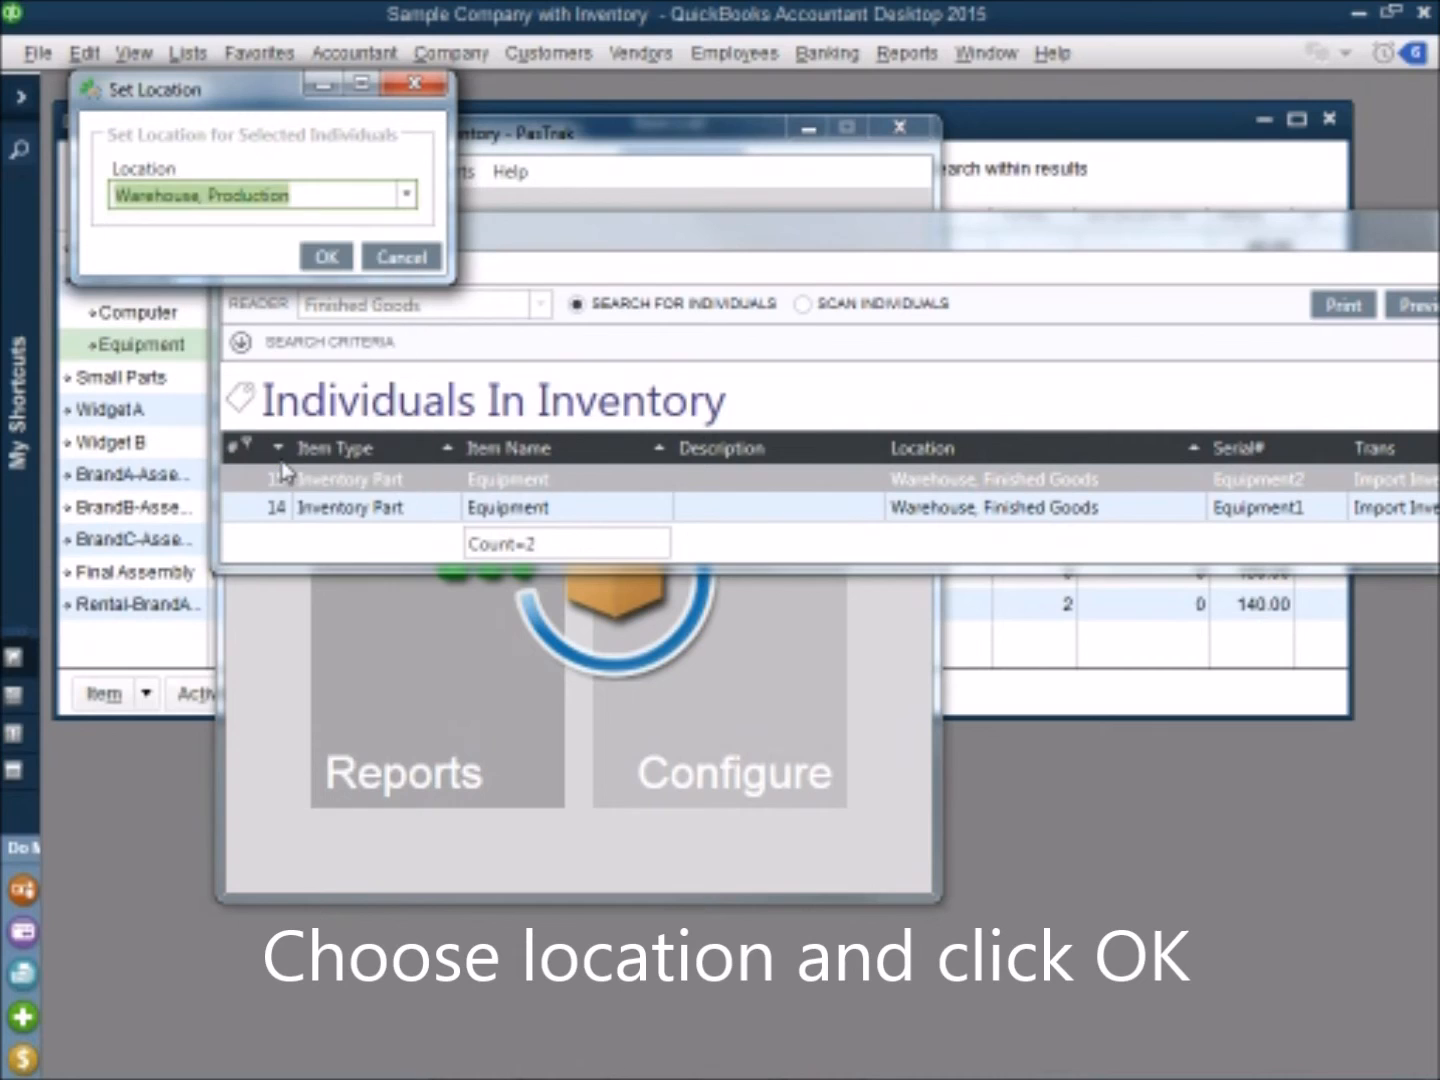
pyautogui.click(326, 258)
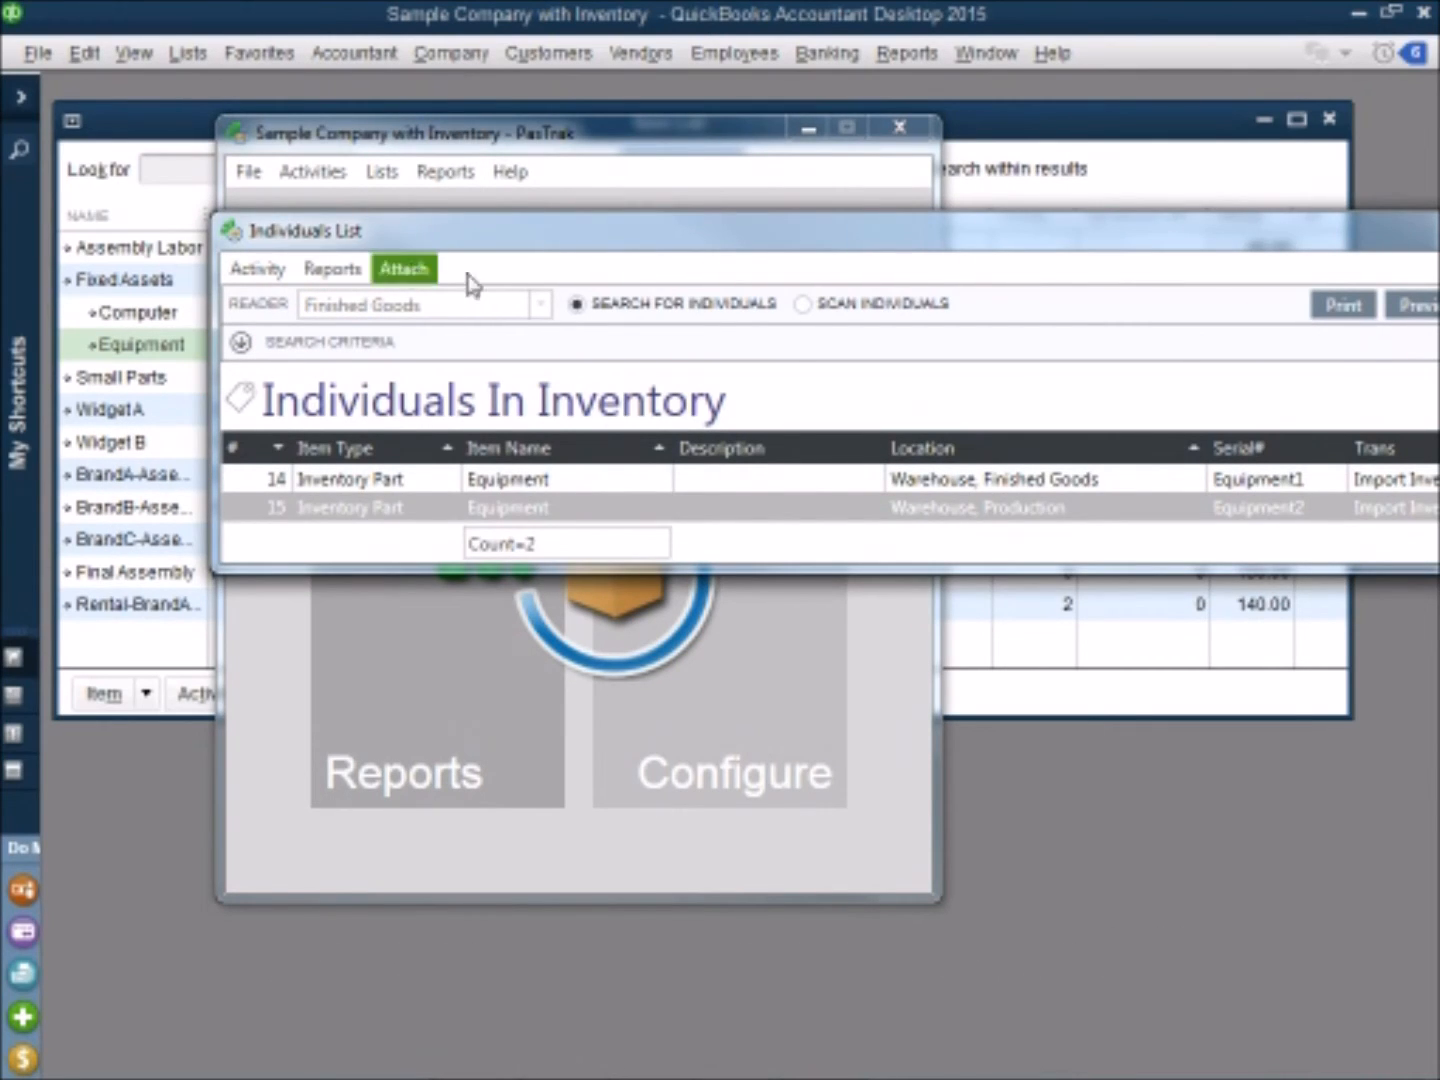
pyautogui.moveTo(876, 249); pyautogui.dragTo(690, 395)
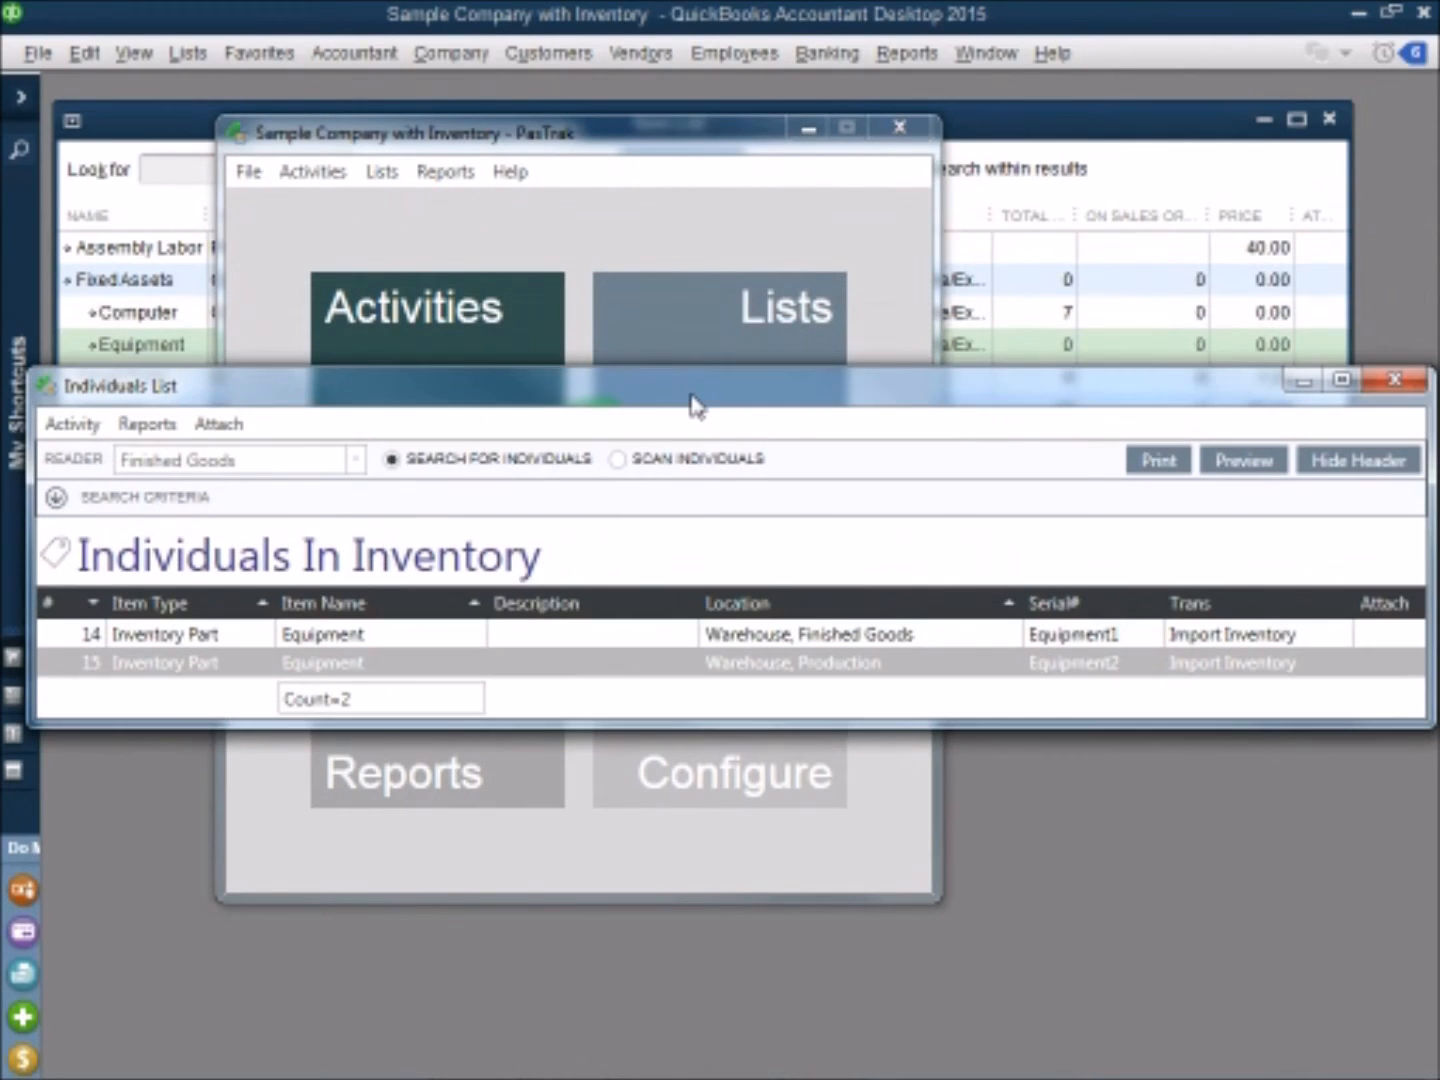
pyautogui.click(1391, 383)
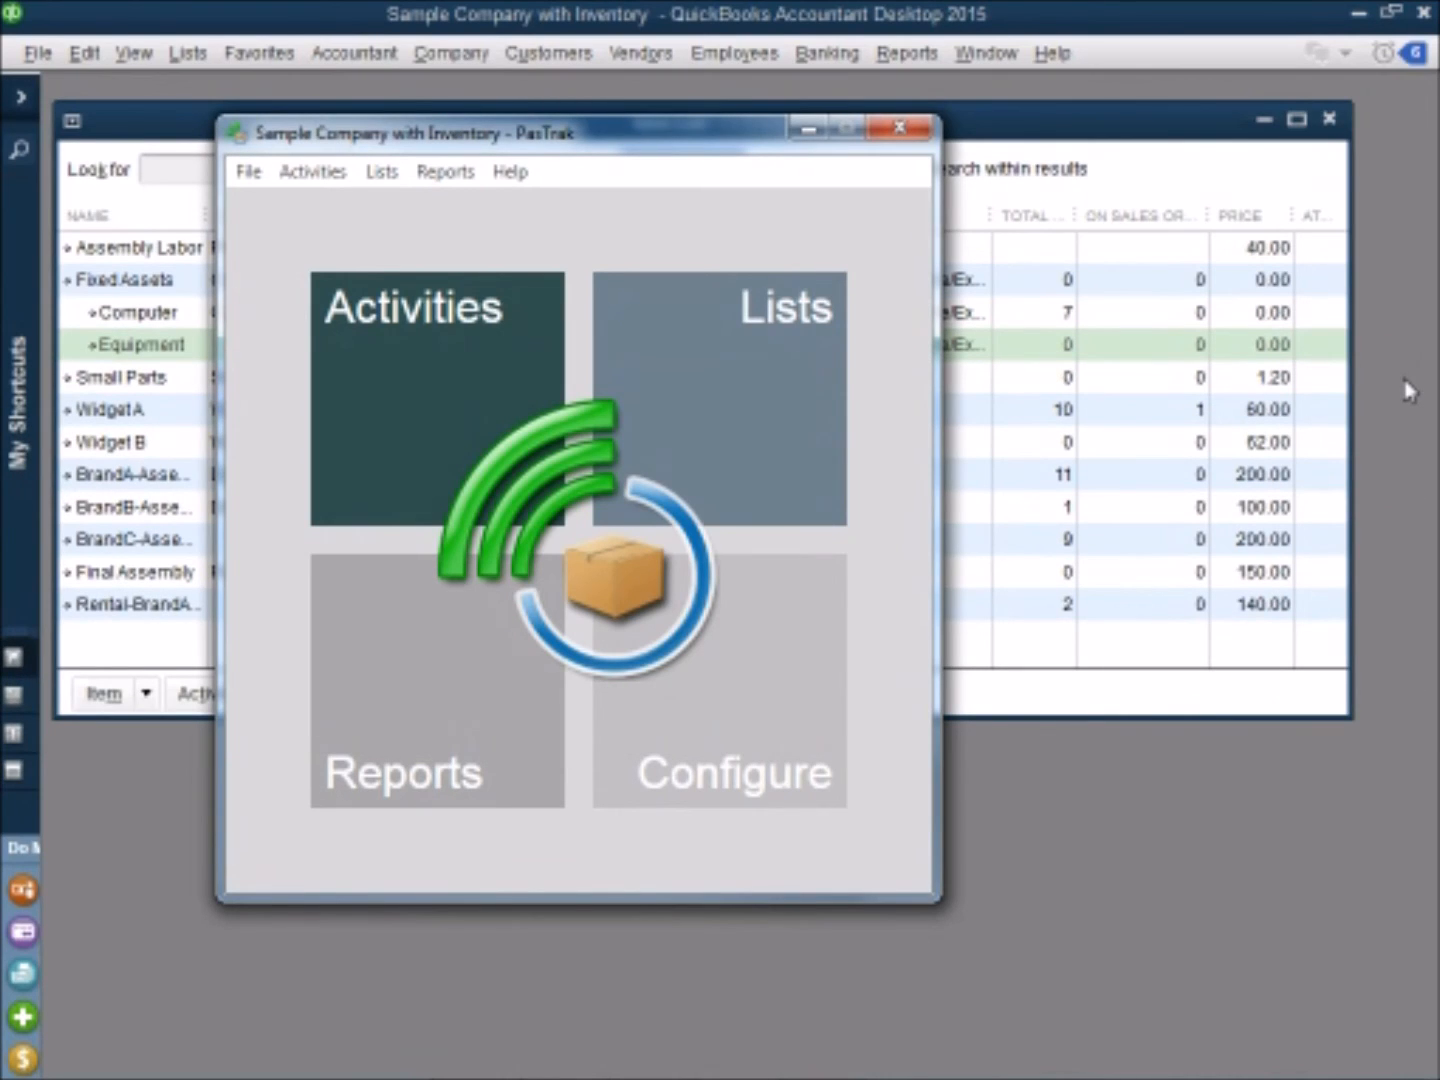